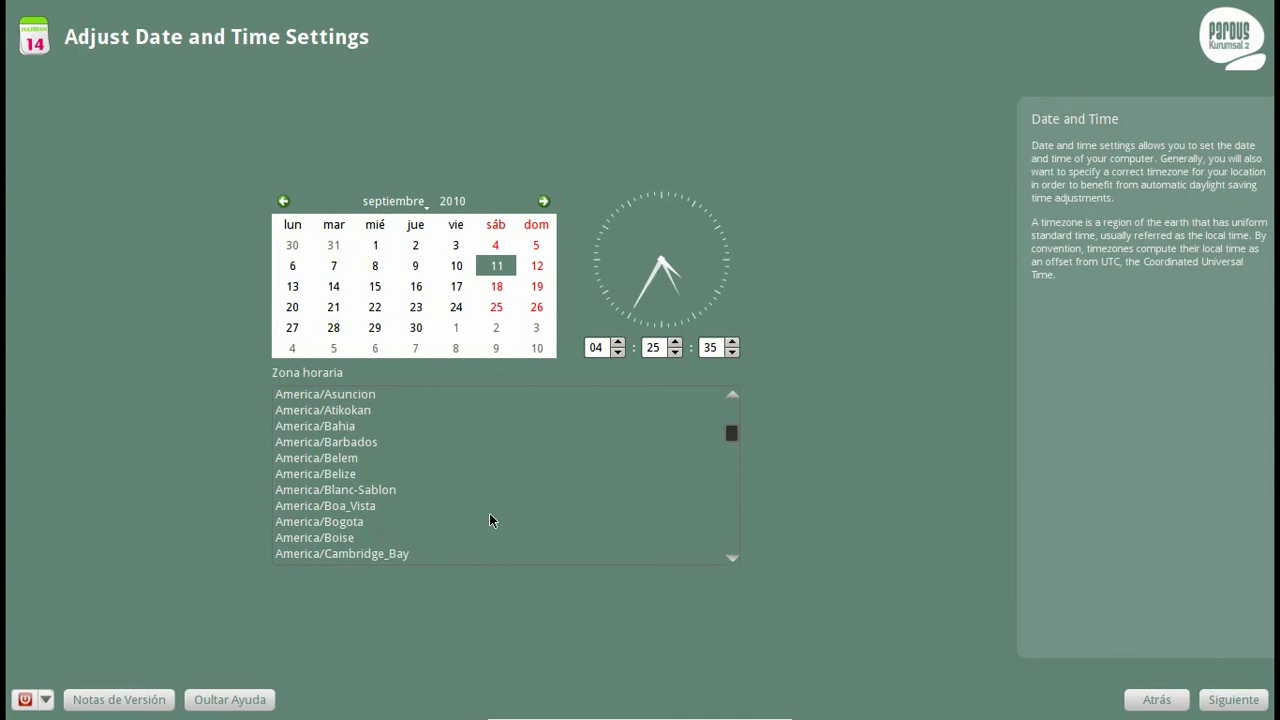
Step: Choose America/Bogota as the timezone and enter the new user's real name and username
click(376, 525)
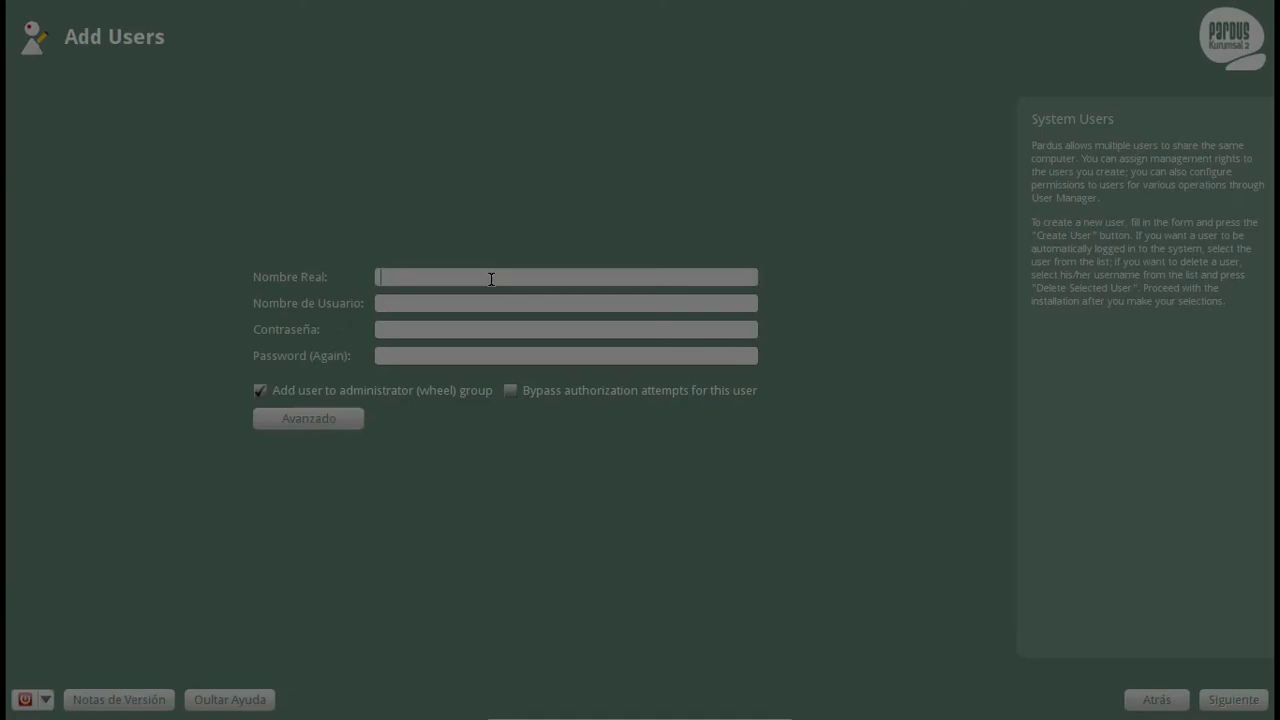
text(David G)
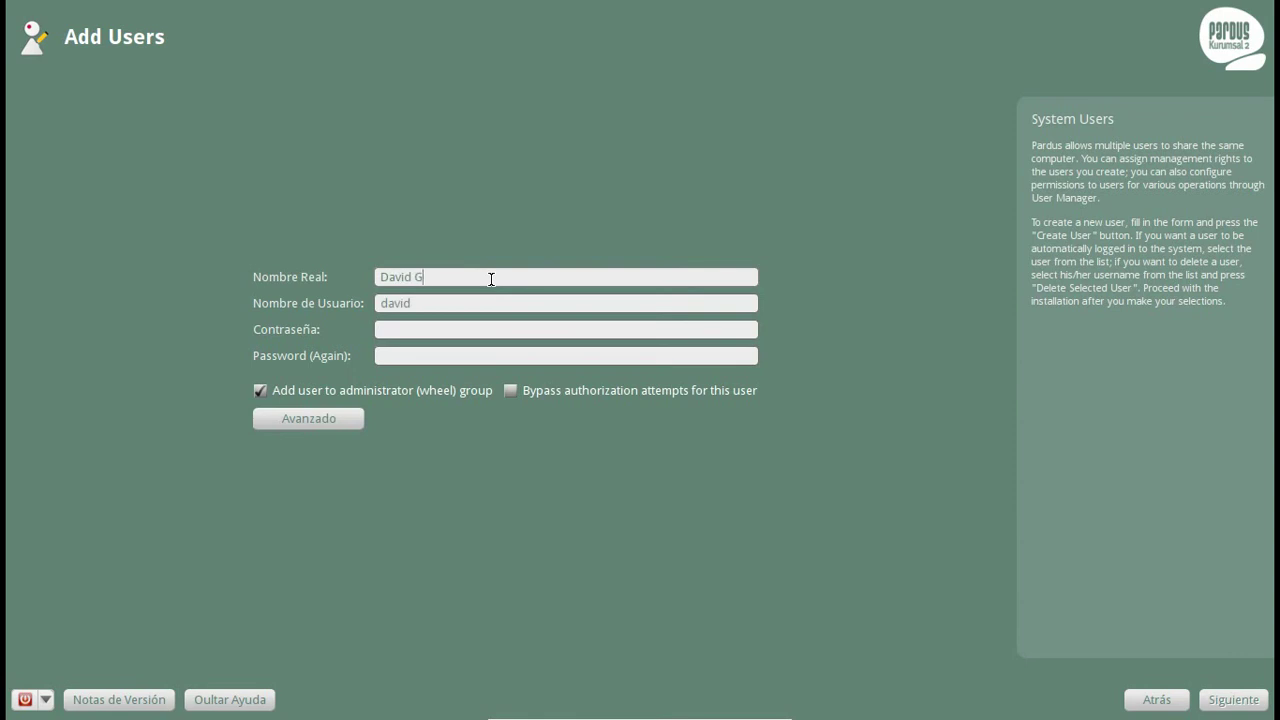
text(ómez)
key(Tab)
text(da)
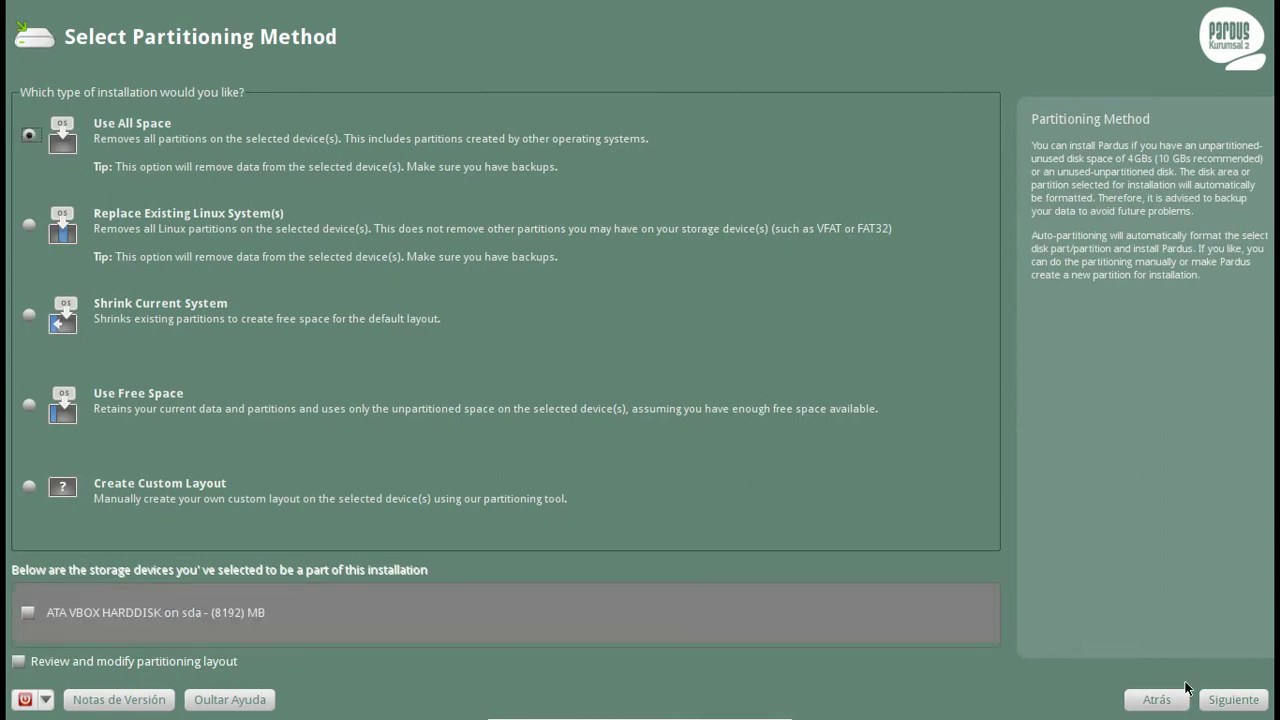
Step: Install Pardus on the 8192 MB VBOX hard disk with default partitioning and bootloader, then restart
click(27, 612)
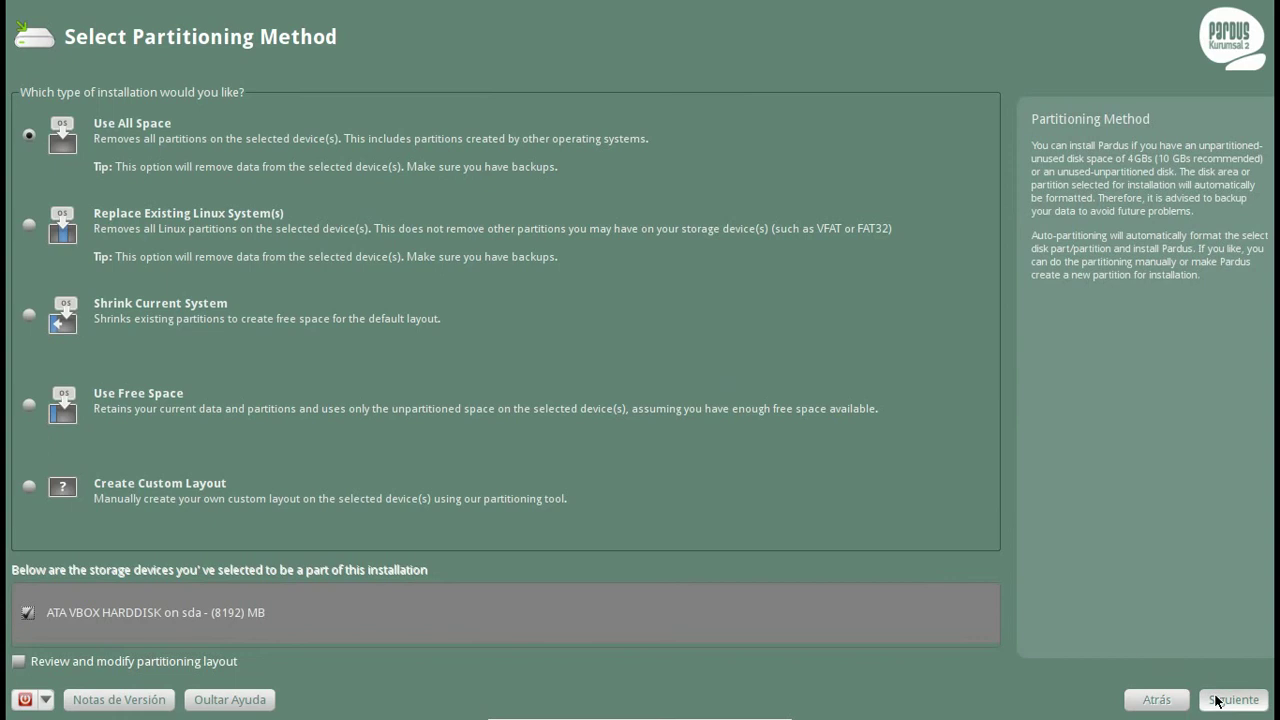
key(Return)
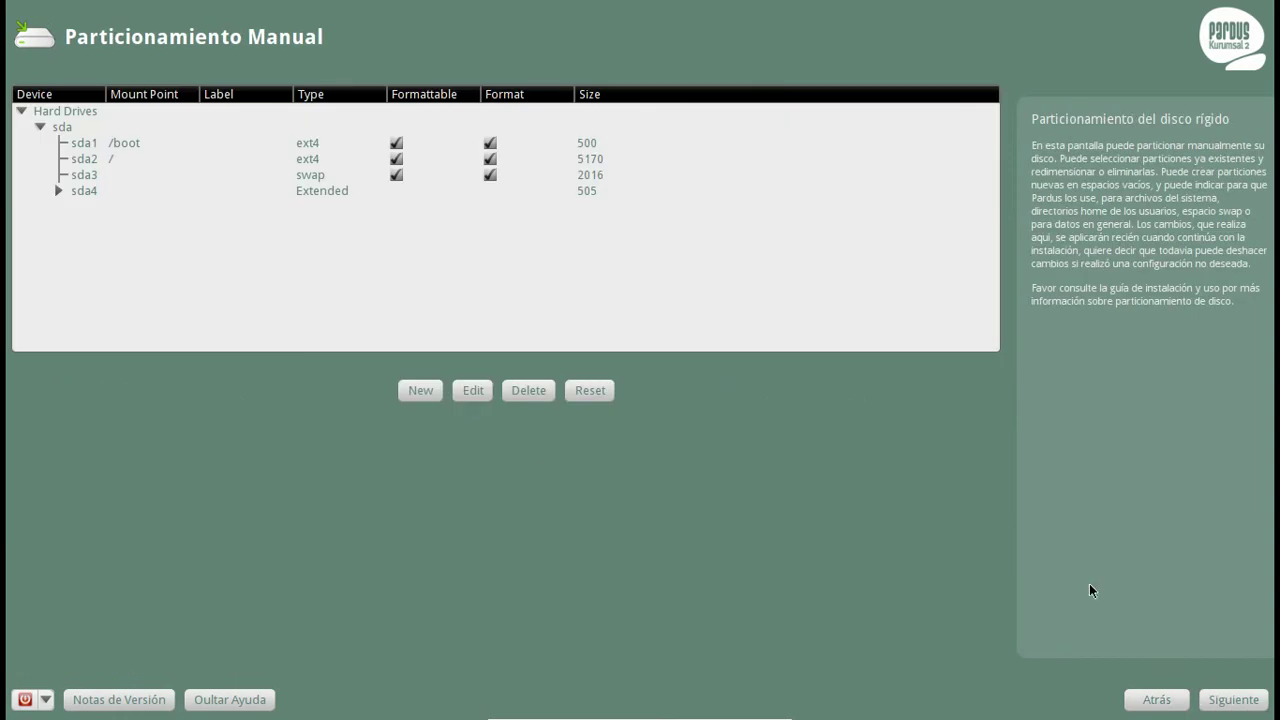
click(1222, 698)
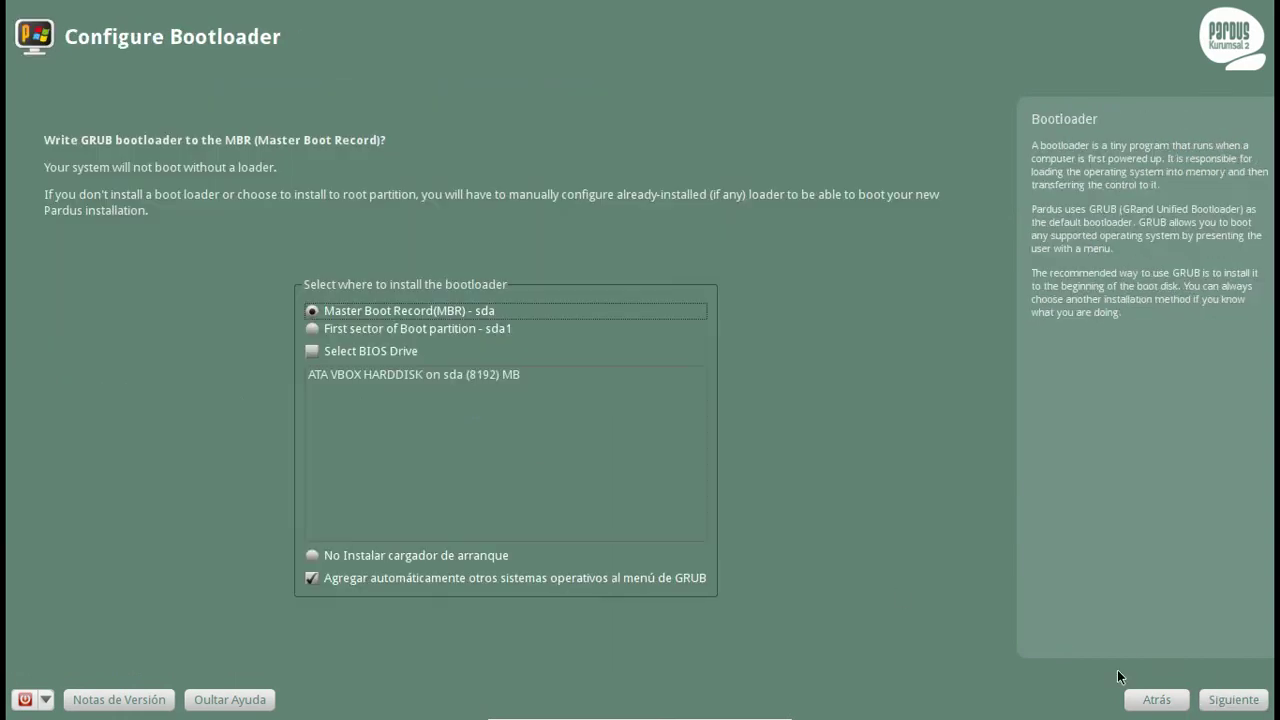
click(1227, 688)
click(1200, 702)
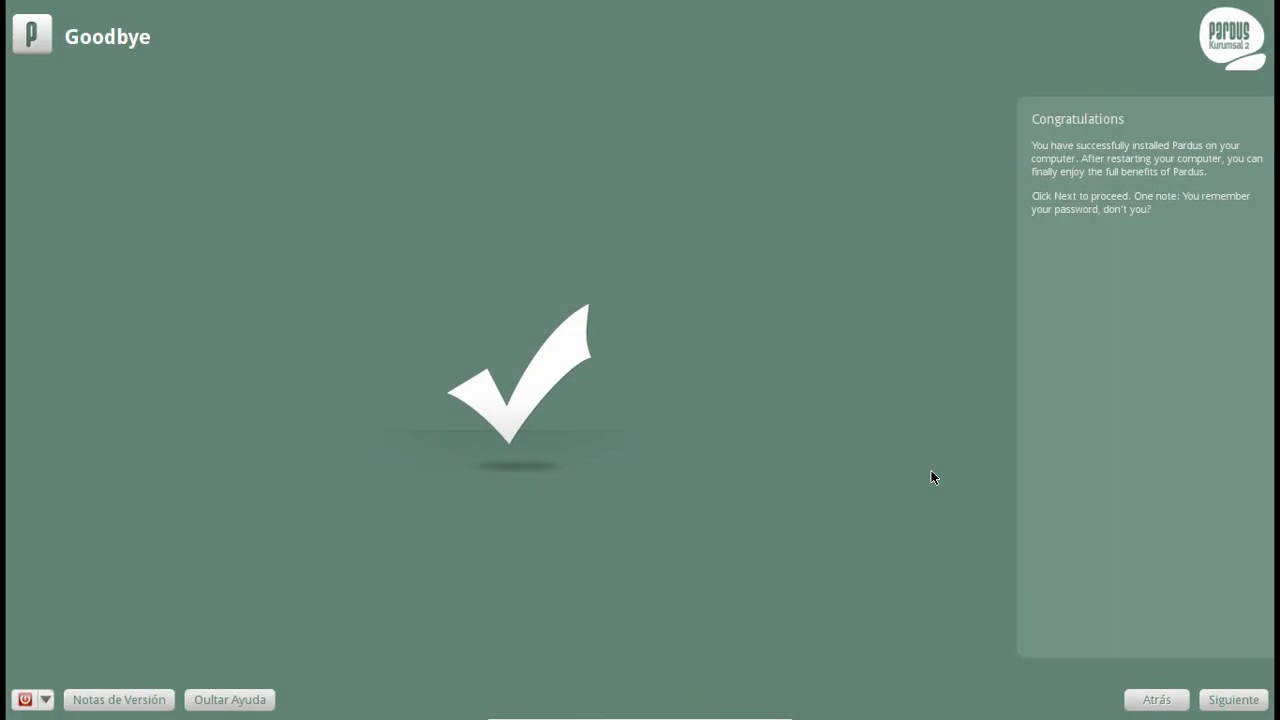
click(1226, 698)
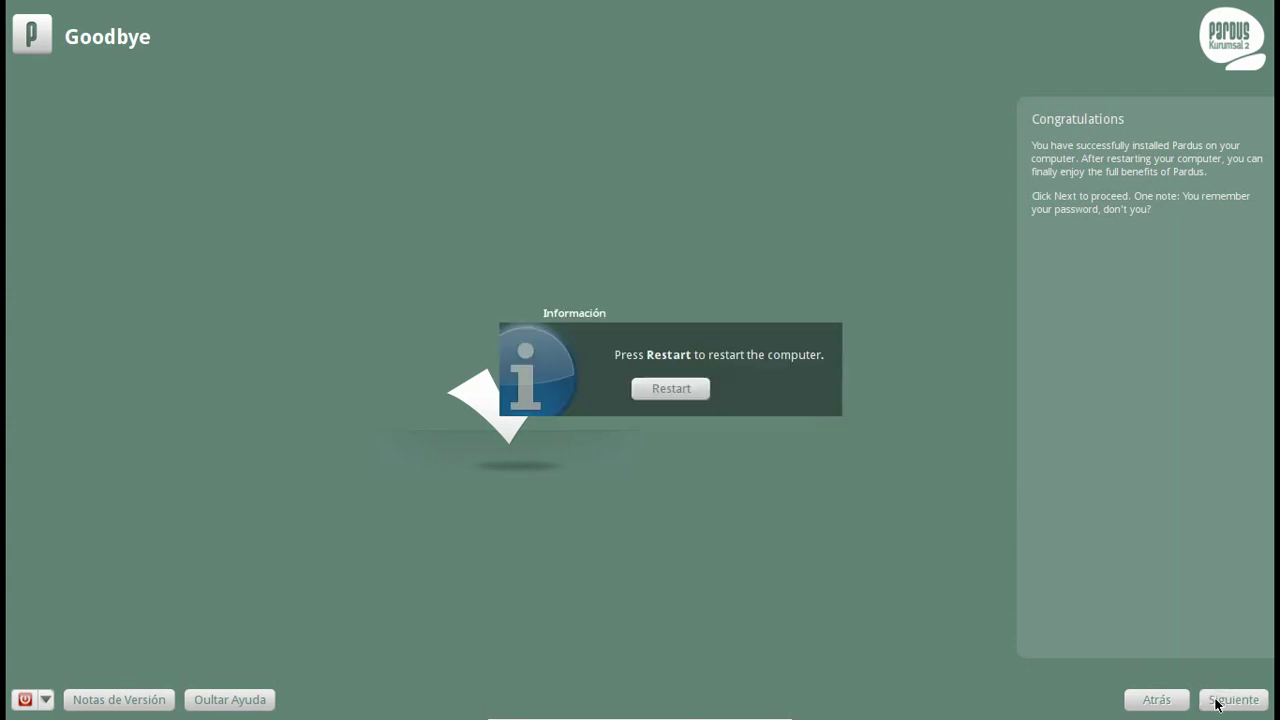
click(692, 390)
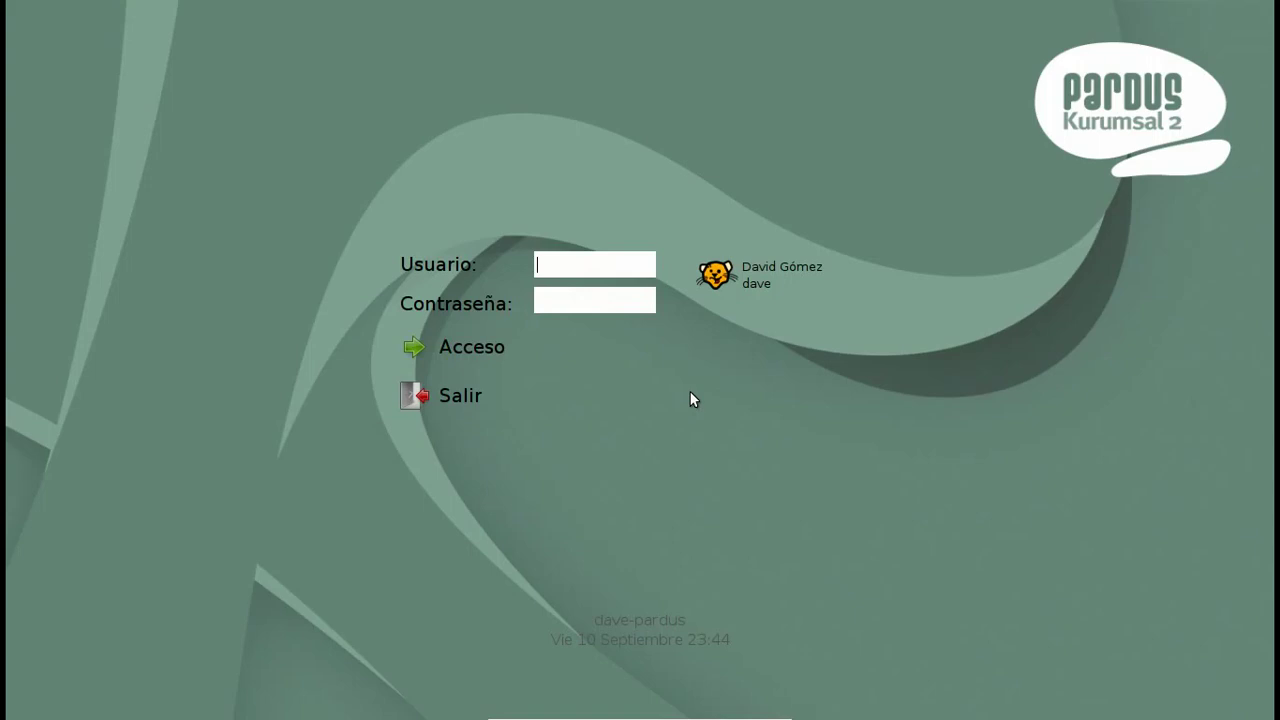
Step: Log in at KDM with the new user's username and password
text(dave)
key(Return)
text(********)
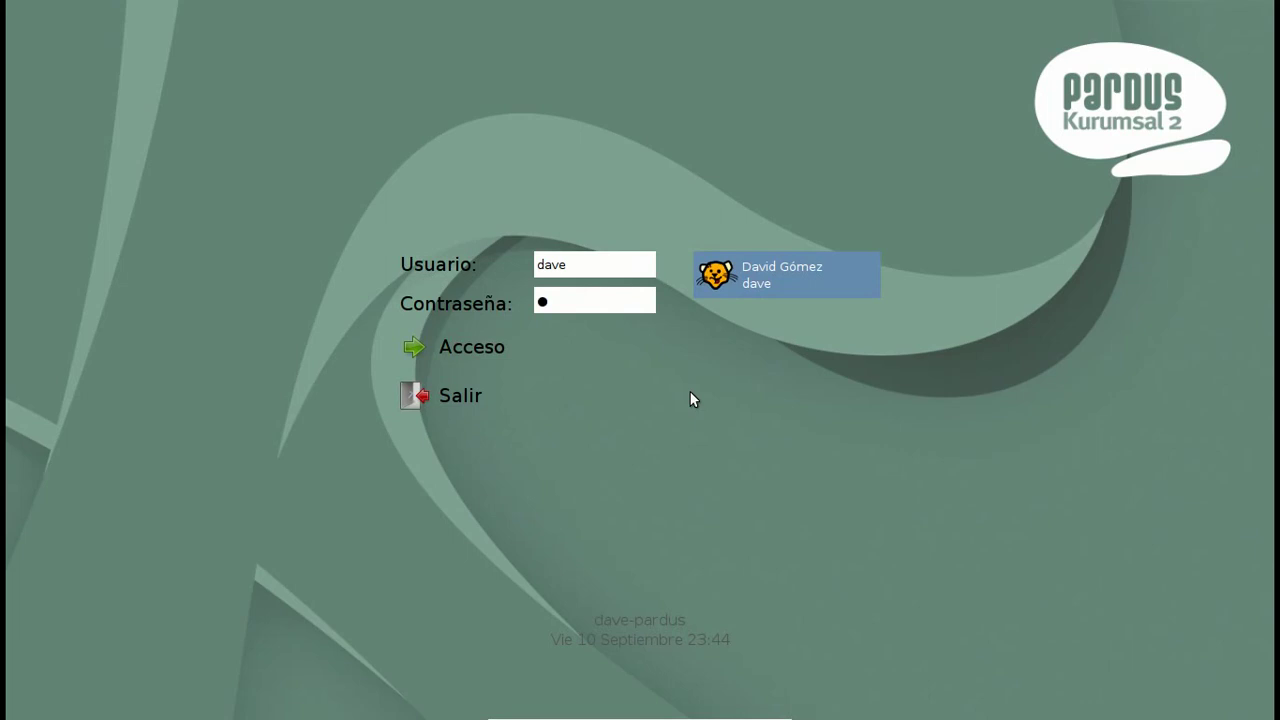
key(Return)
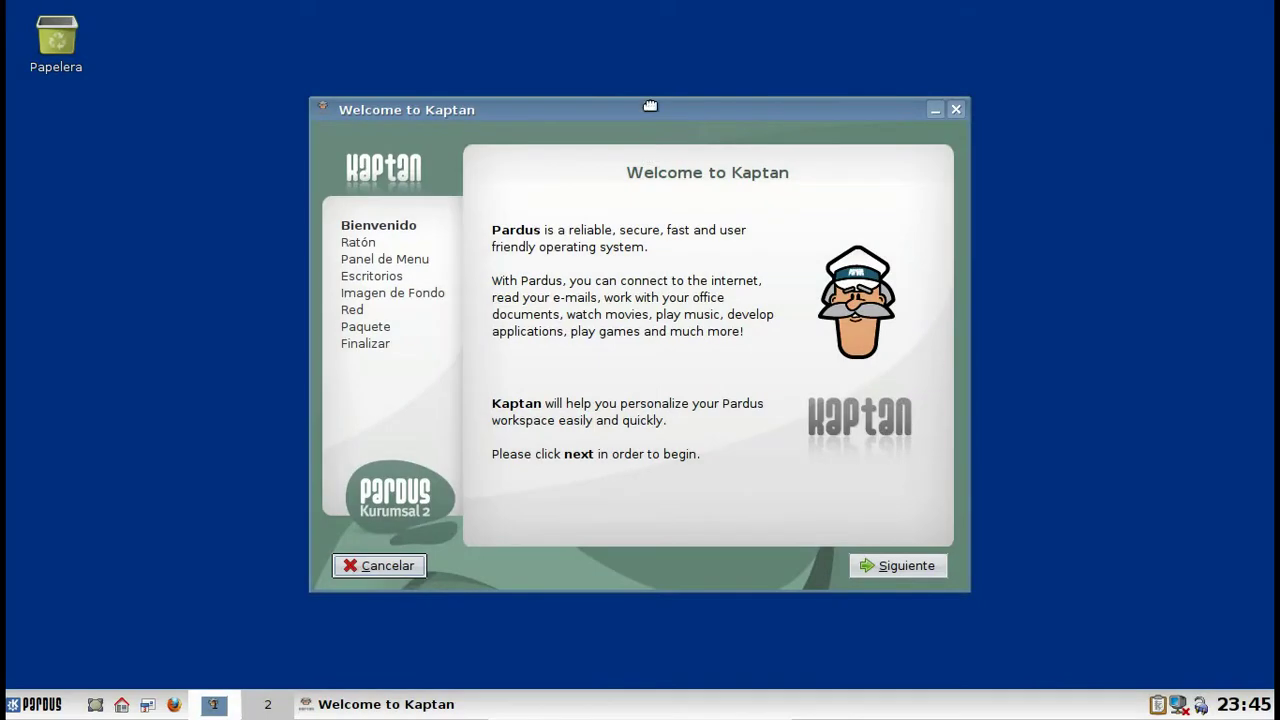
Step: Try the Modern and NextGeneration desktop styles in Kaptan, then settle on Transparent
click(911, 566)
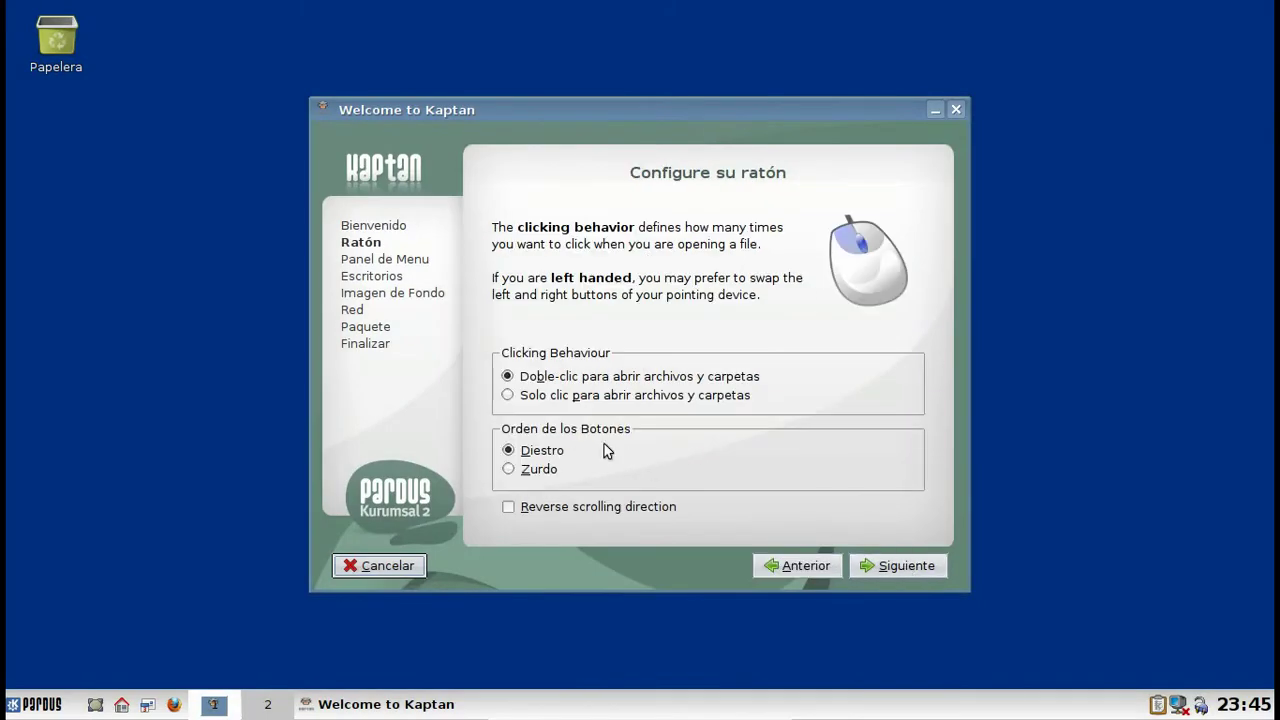
click(889, 563)
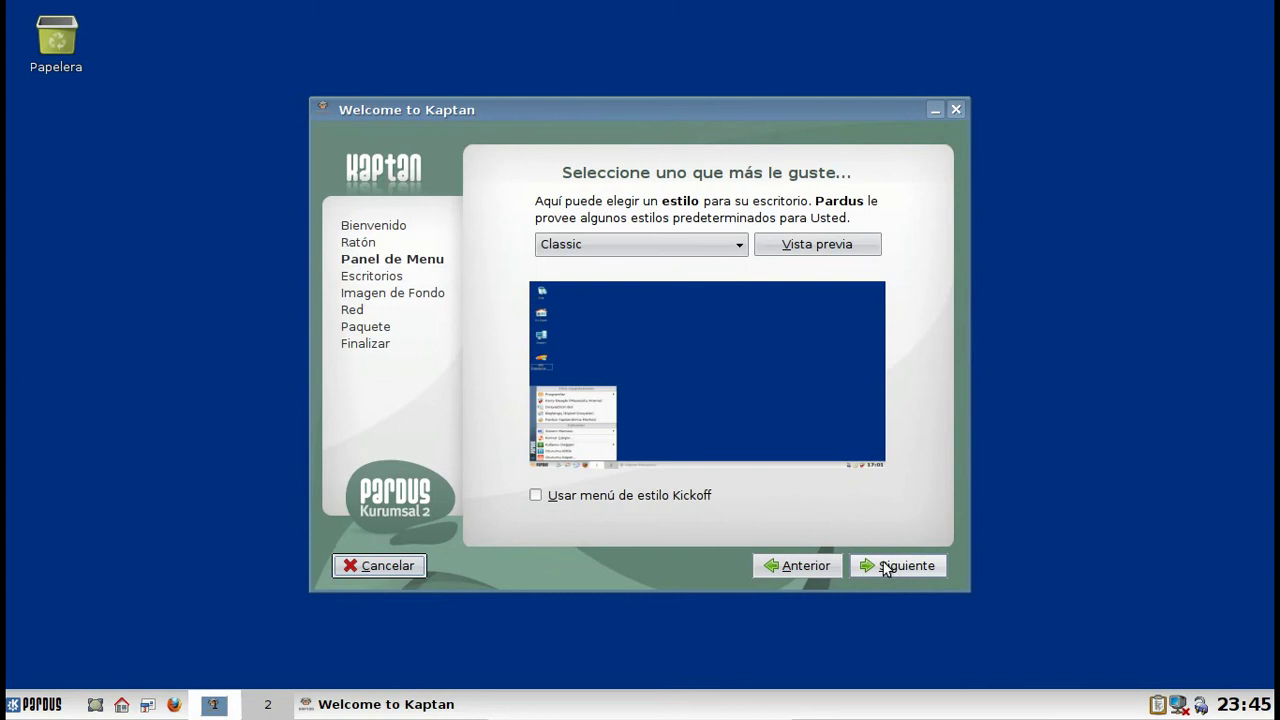
click(711, 243)
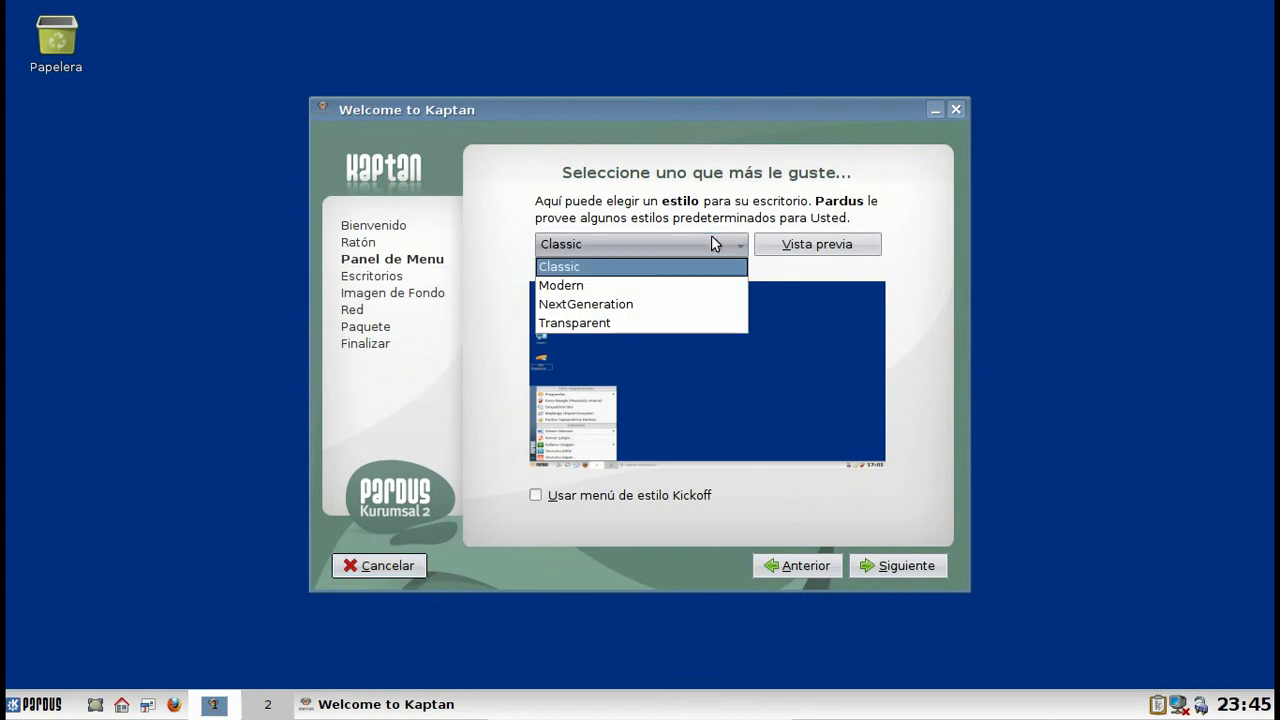
click(711, 286)
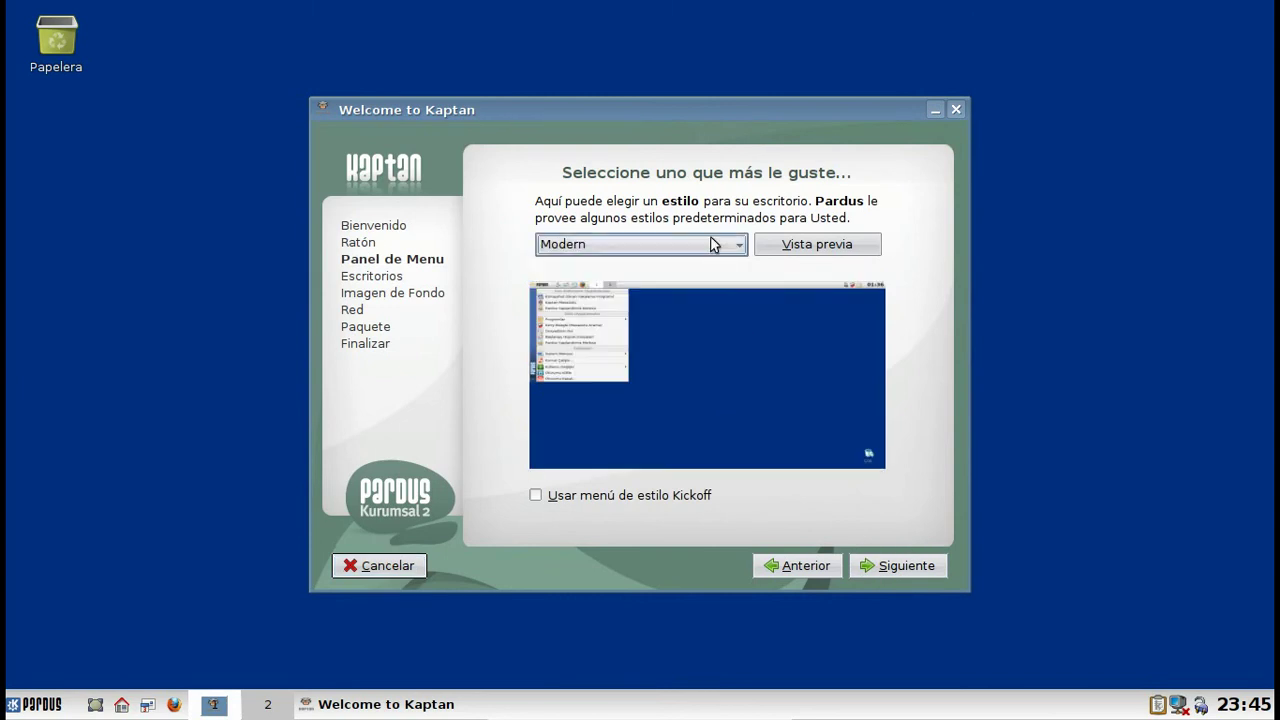
click(714, 243)
click(714, 305)
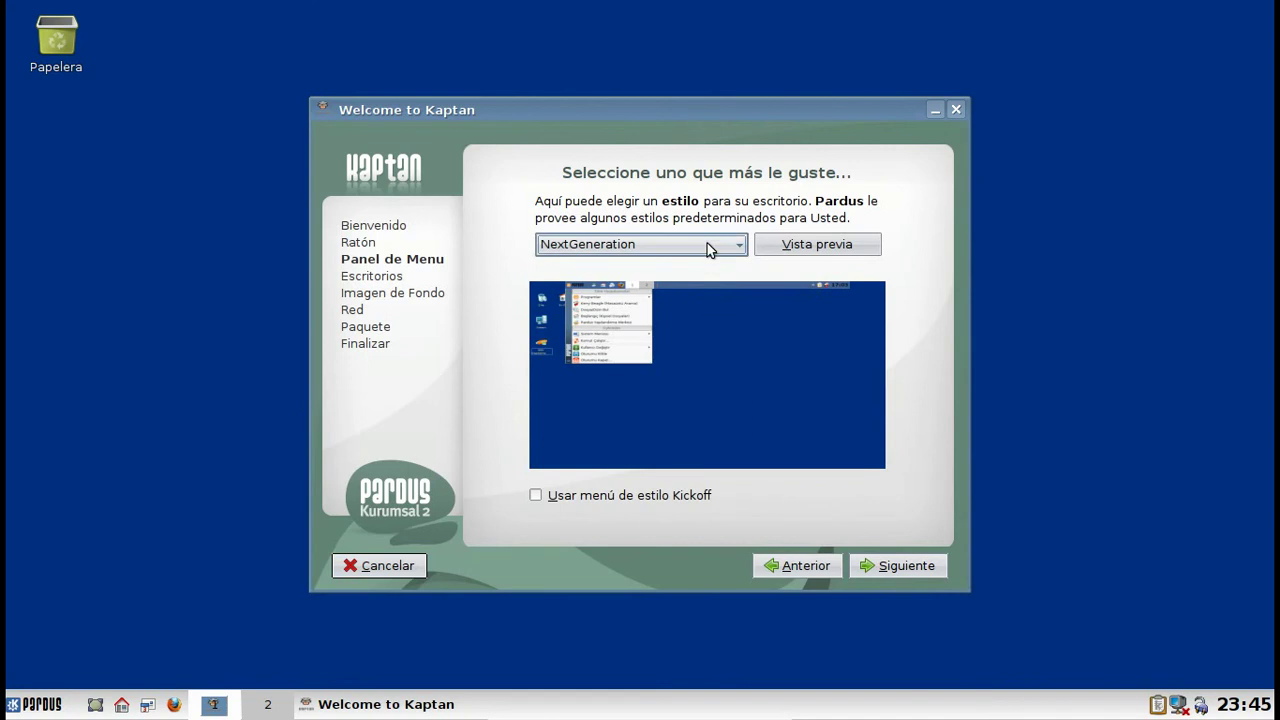
click(707, 243)
click(707, 322)
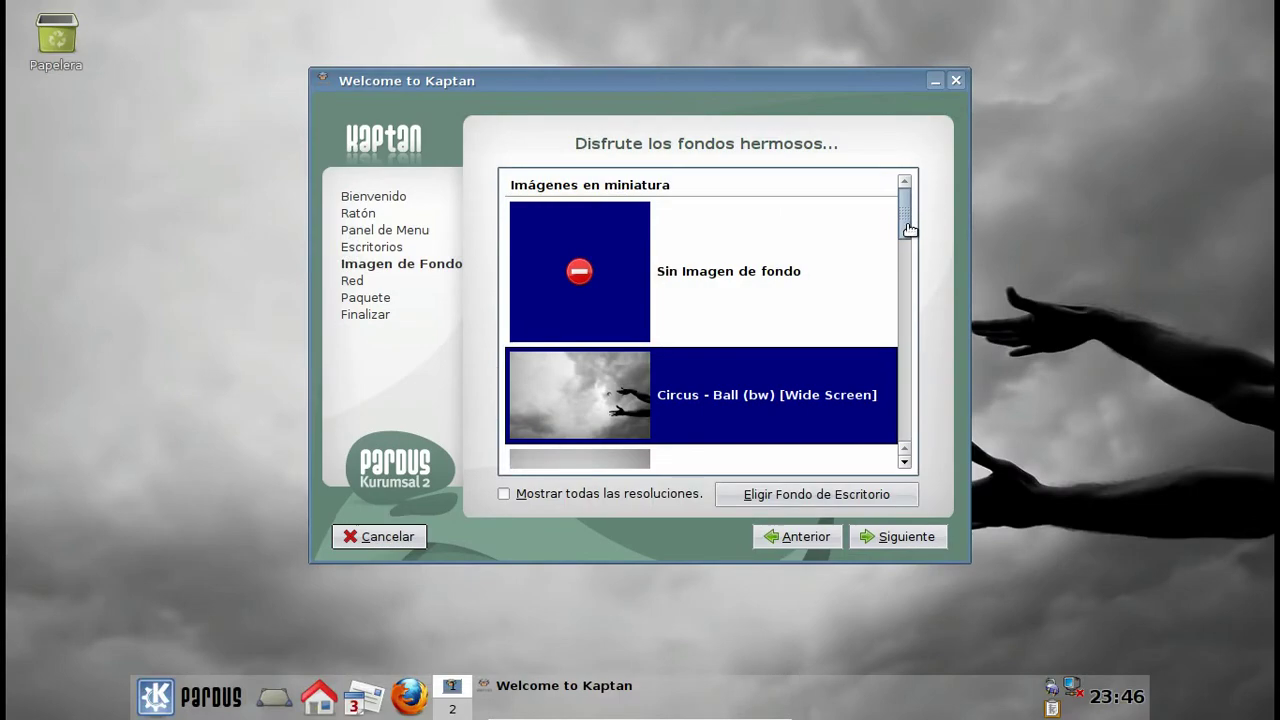
drag(909, 229, 904, 440)
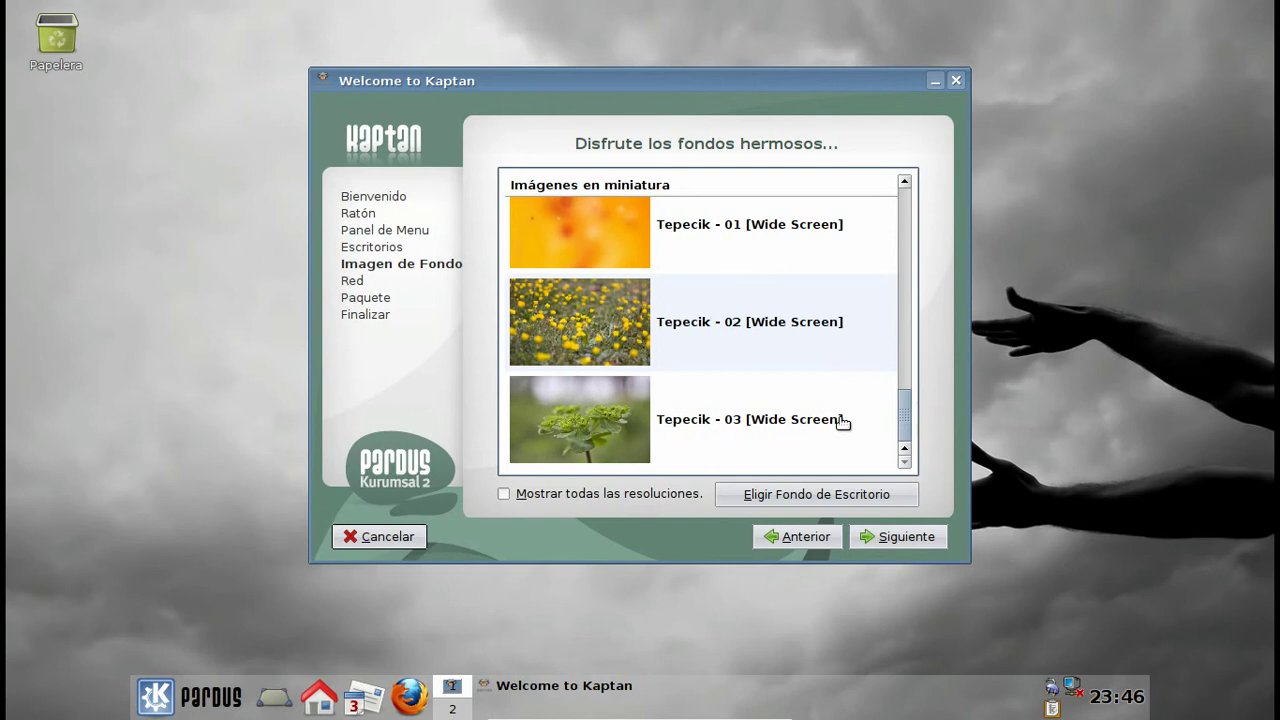
Step: Set the Tepecik - 03 wallpaper and create a DHCP Ethernet connection named Eth0
click(598, 404)
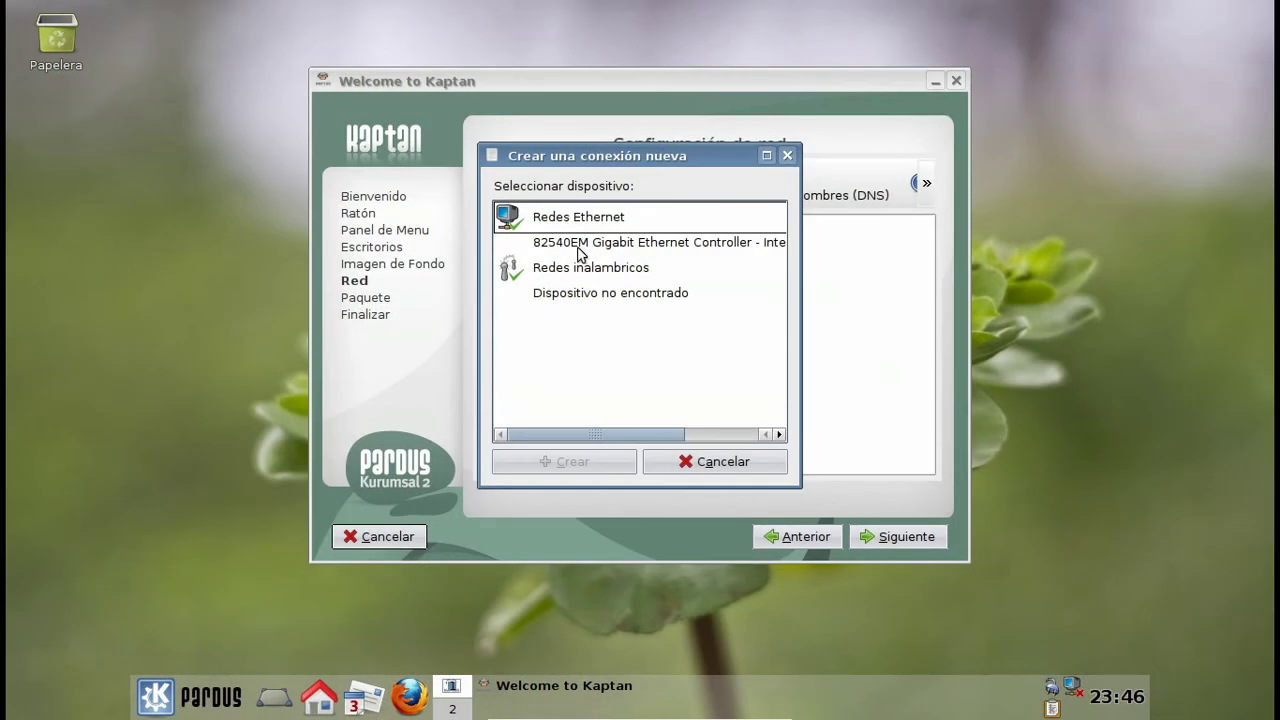
click(582, 248)
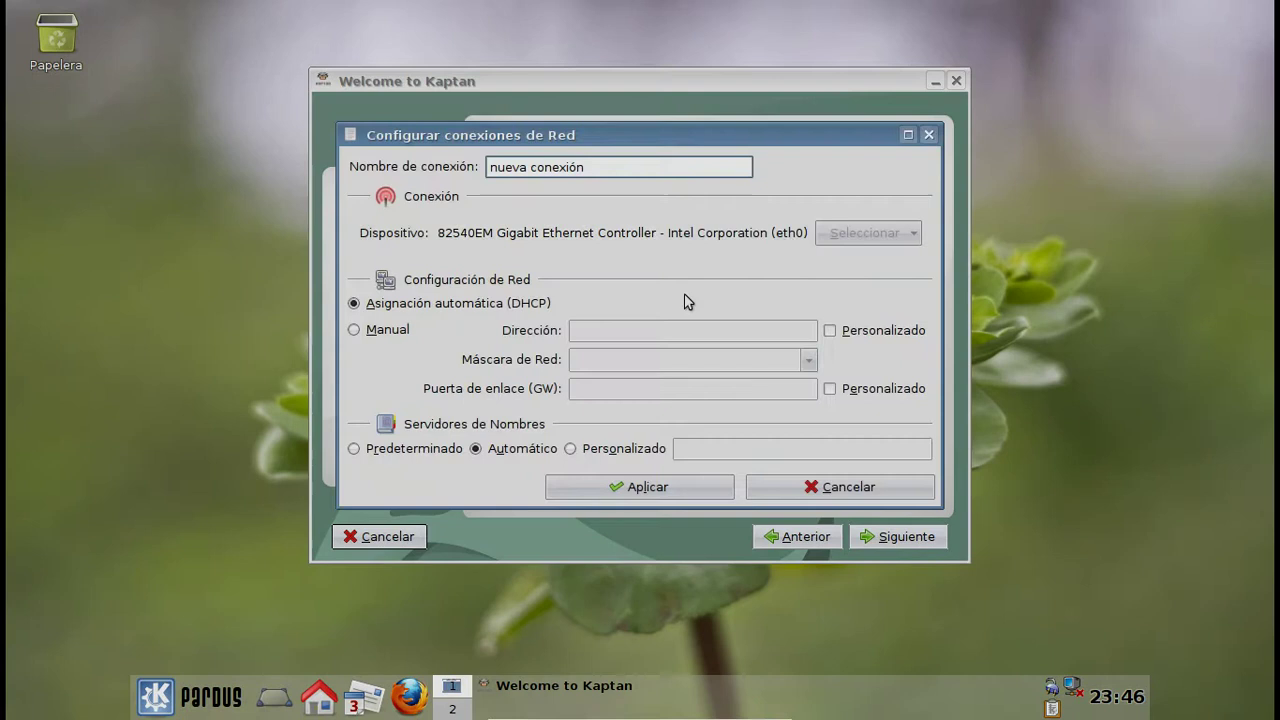
key(BackSpace)
key(BackSpace)
key(BackSpace)
key(BackSpace)
key(BackSpace)
key(BackSpace)
key(BackSpace)
key(BackSpace)
key(BackSpace)
key(BackSpace)
key(BackSpace)
key(BackSpace)
key(BackSpace)
key(BackSpace)
text(Eth0)
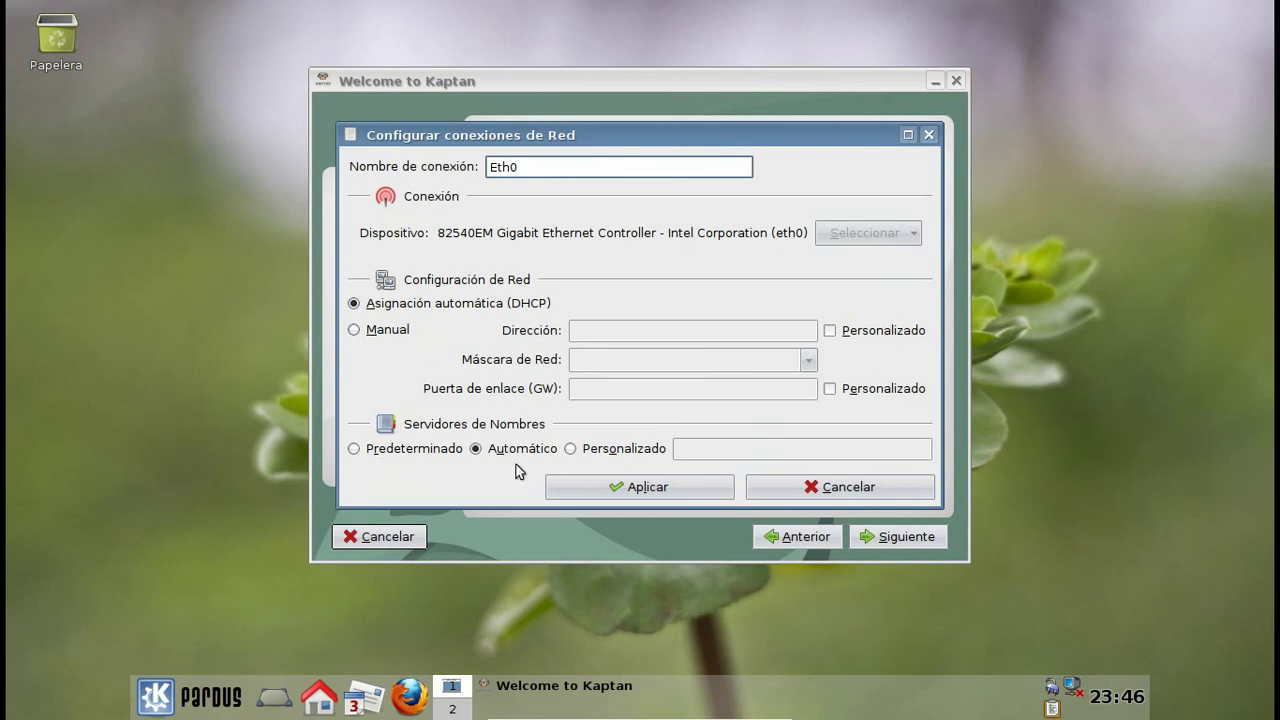
click(680, 489)
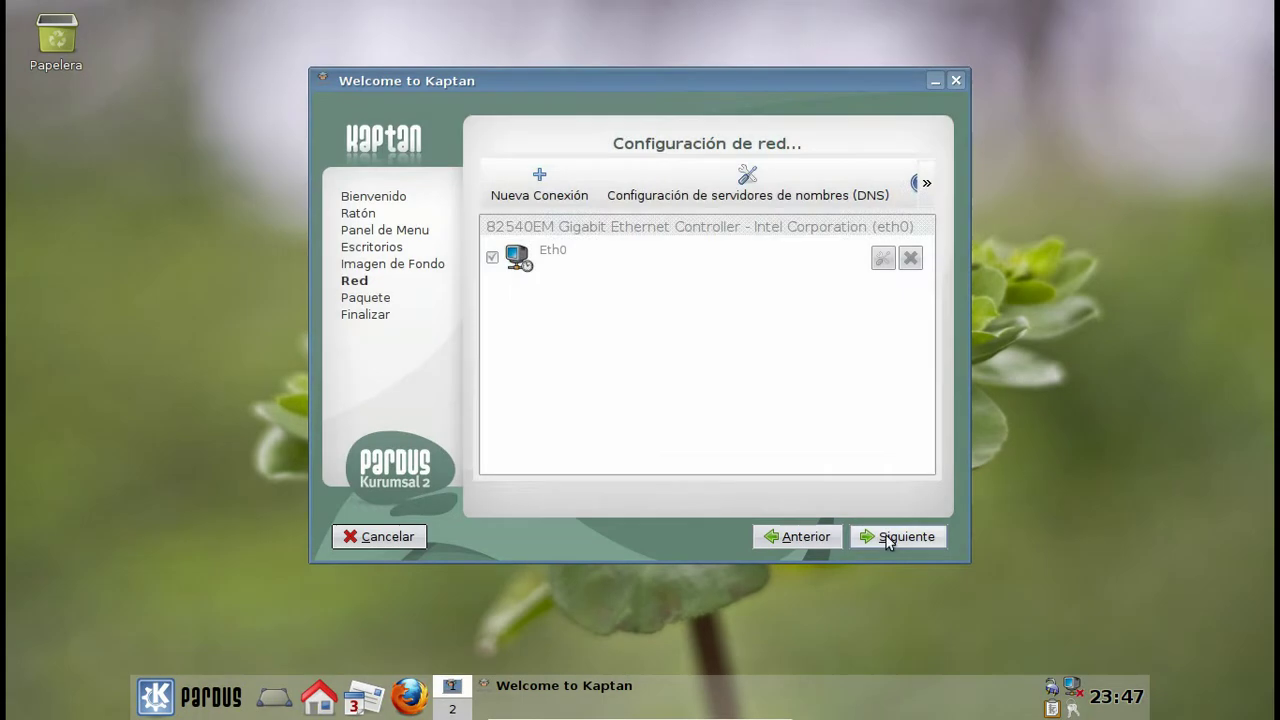
click(893, 536)
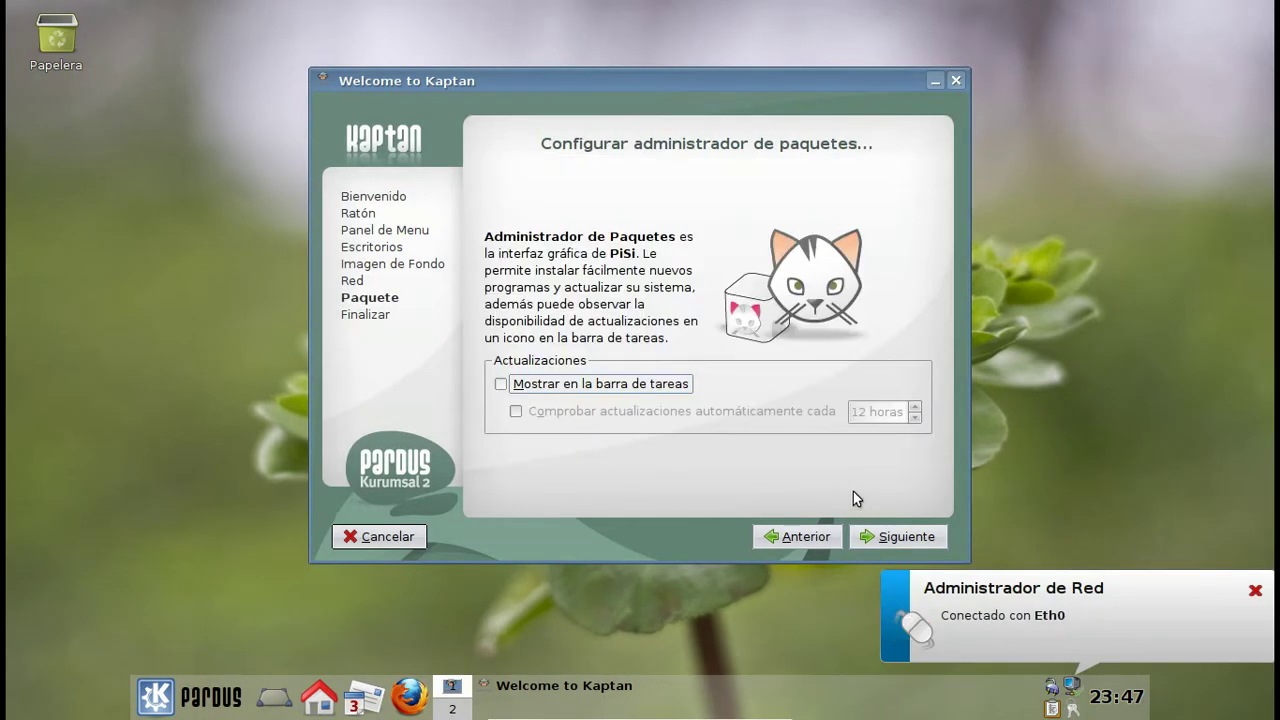
Step: Show the package manager in the taskbar with 12-hourly update checks, then launch TASMA
click(651, 386)
click(714, 414)
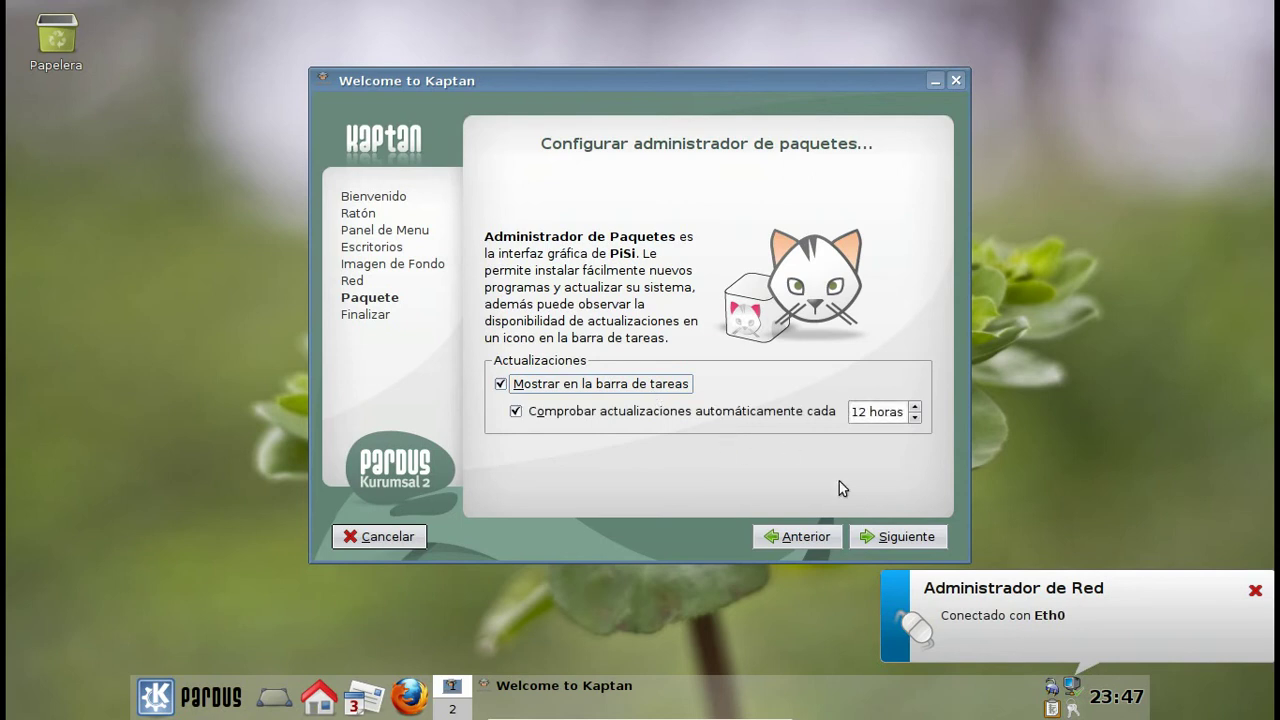
click(893, 536)
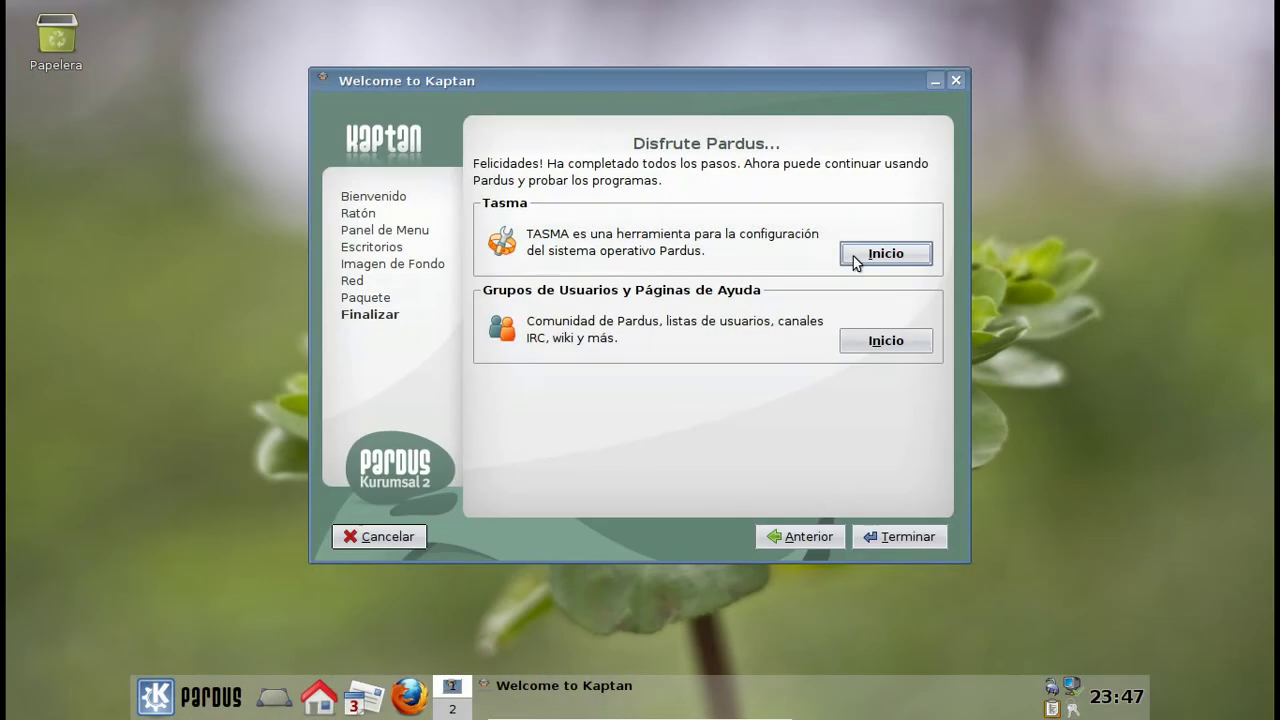
click(853, 256)
click(884, 450)
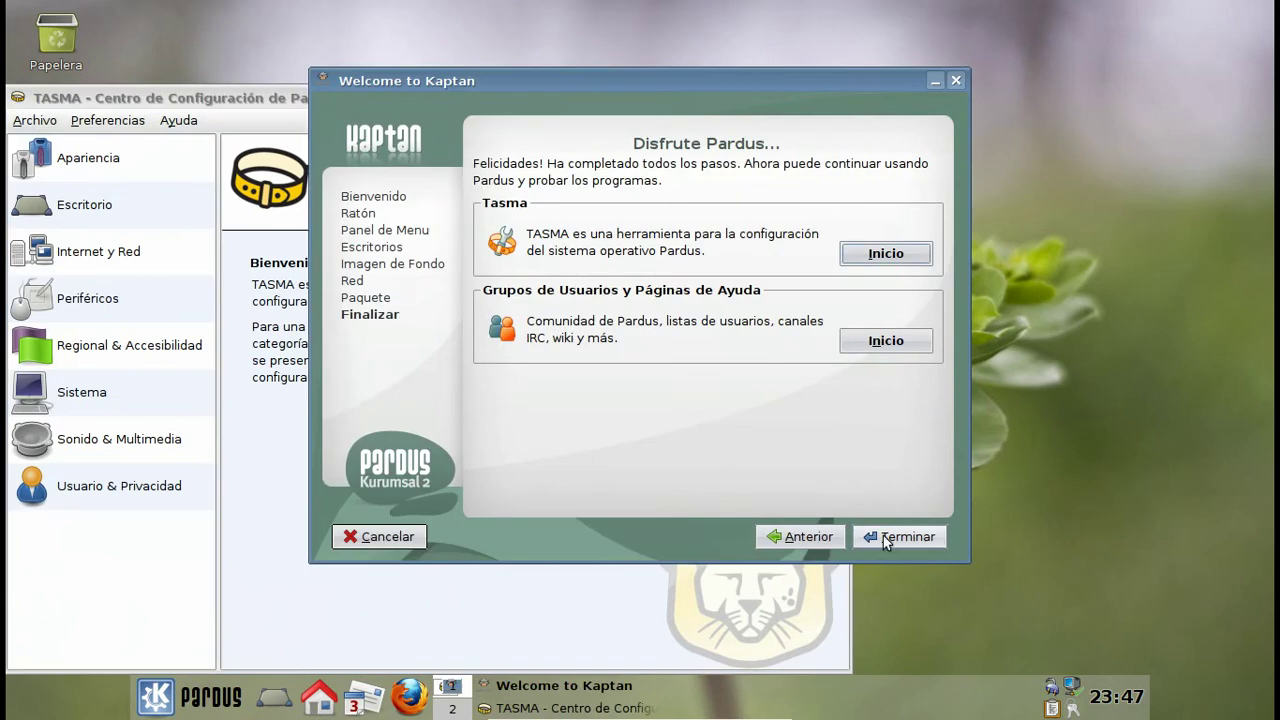
Step: Close Kaptan and list the packages that have updates available
click(893, 536)
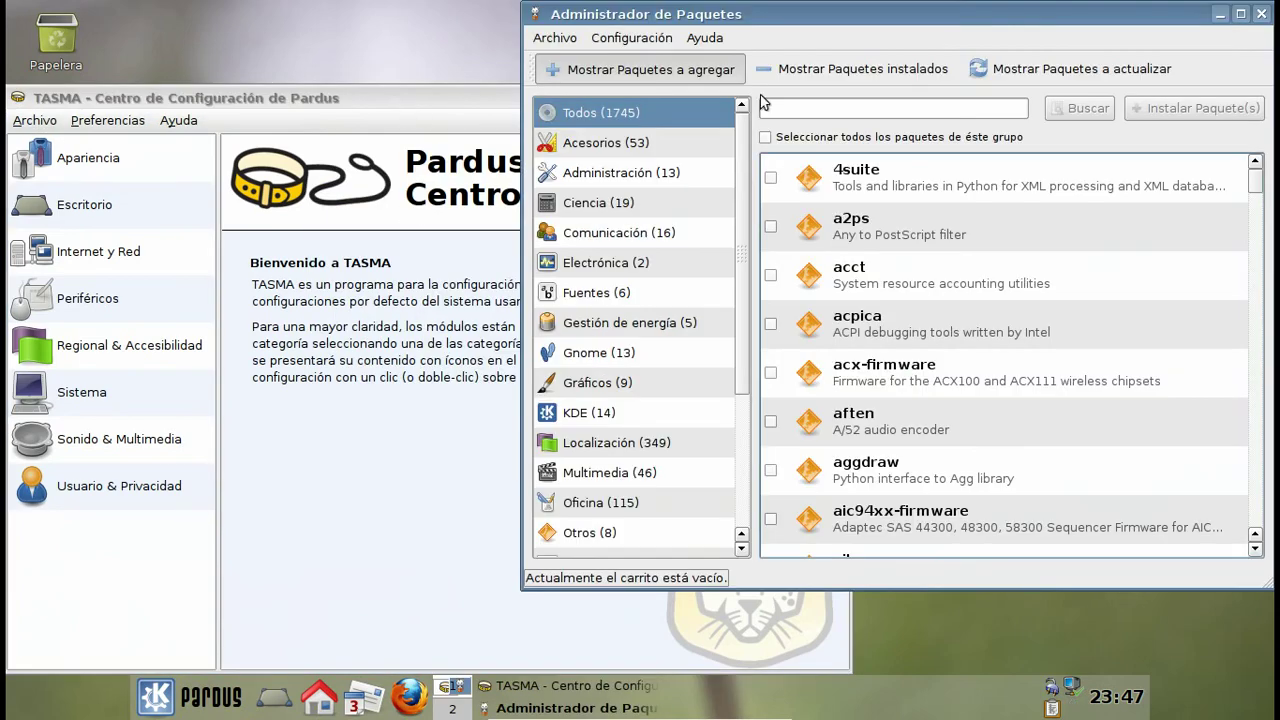
click(1015, 77)
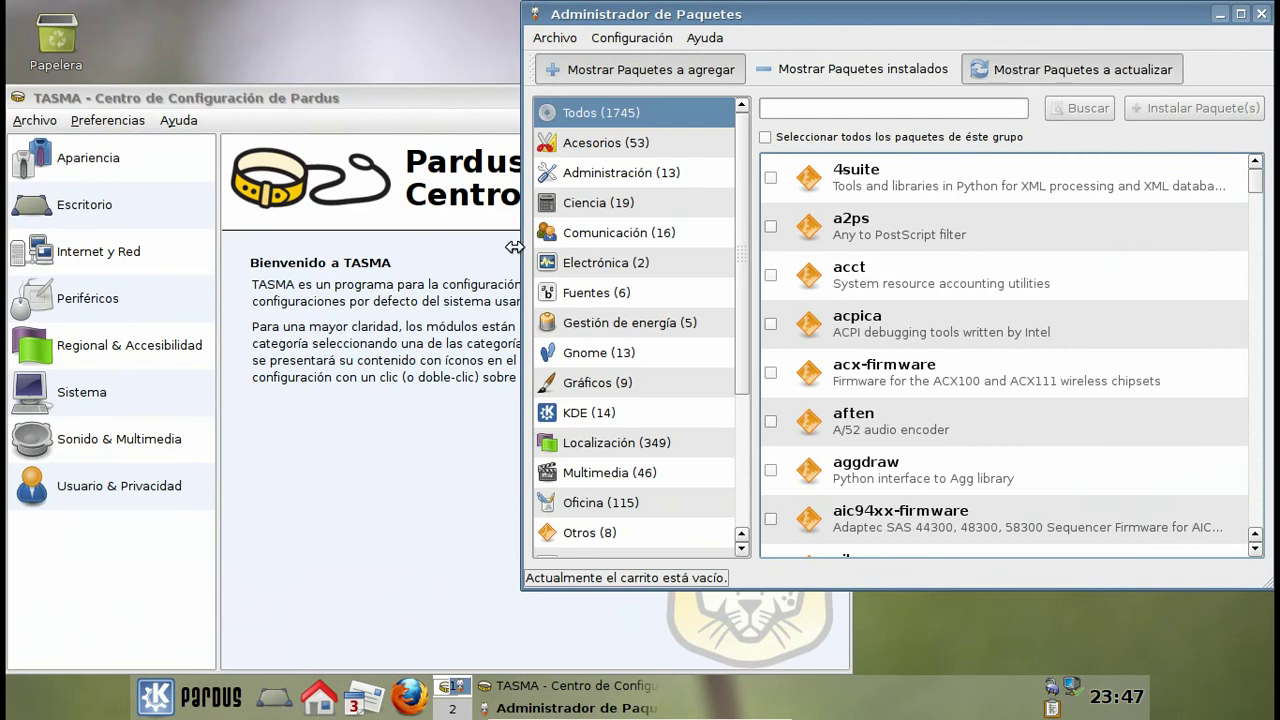
click(377, 99)
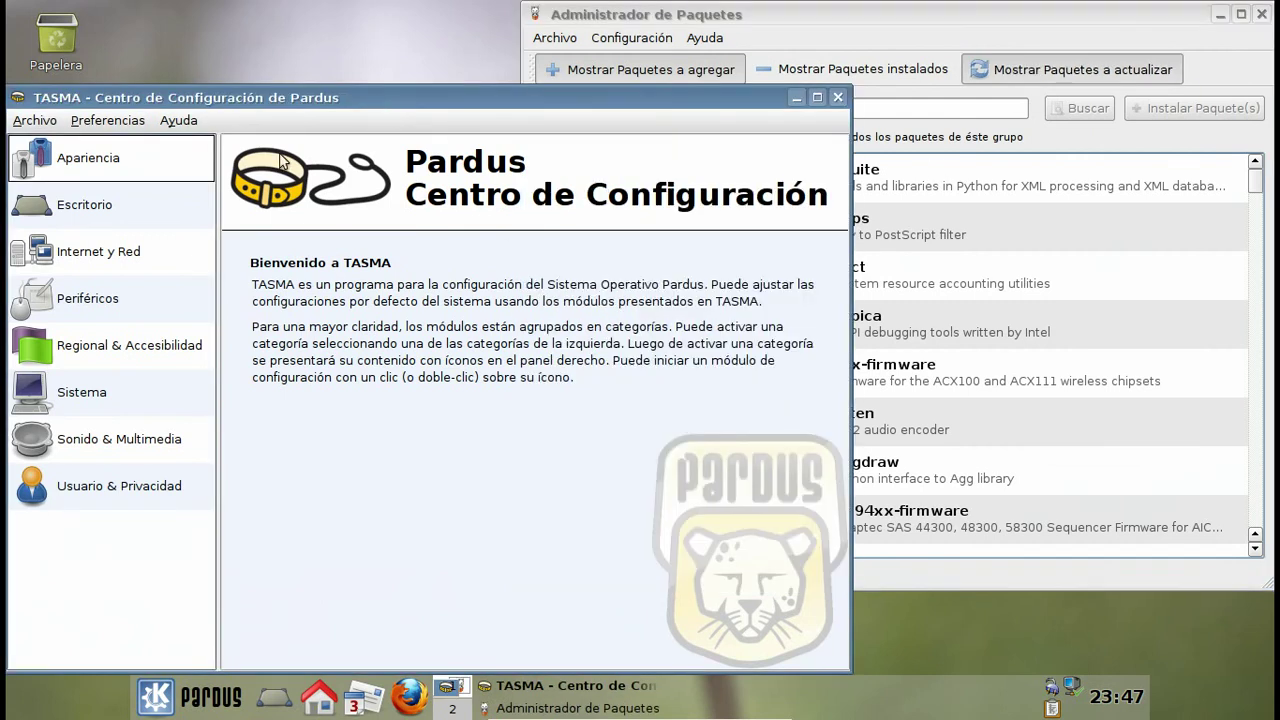
Step: Browse each TASMA category from Escritorio through Usuario & Privacidad
click(123, 204)
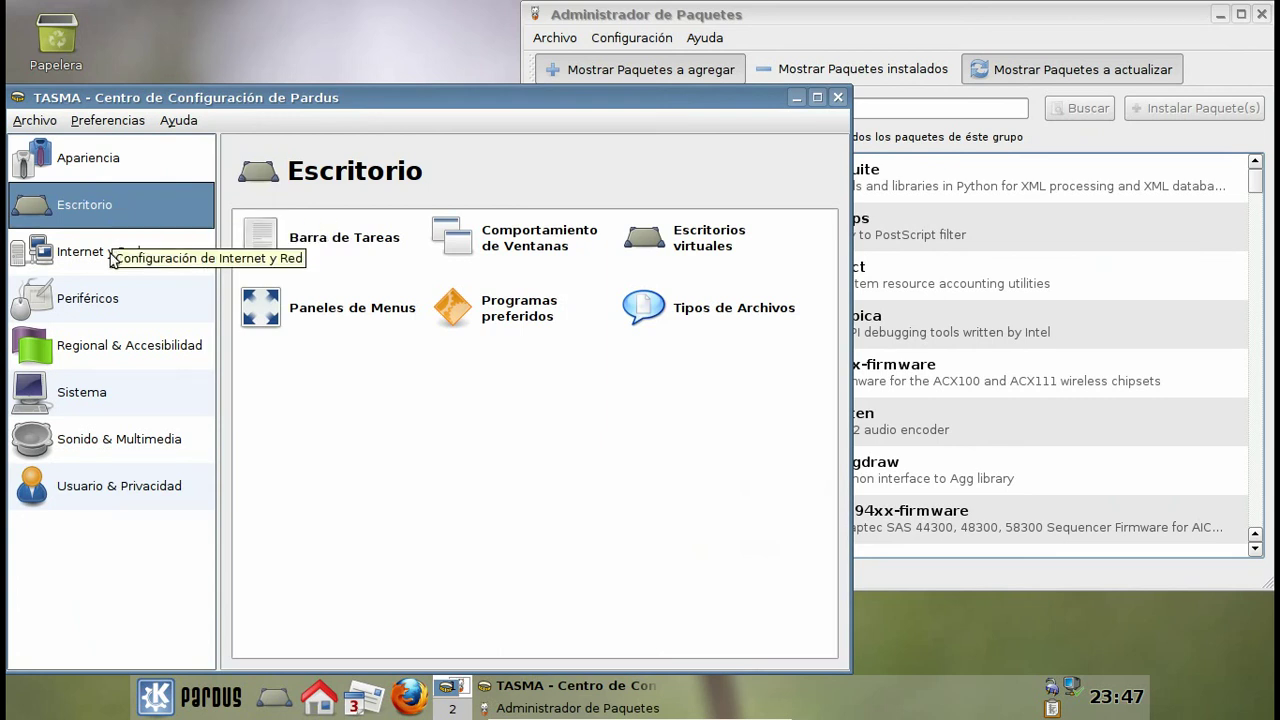
click(109, 251)
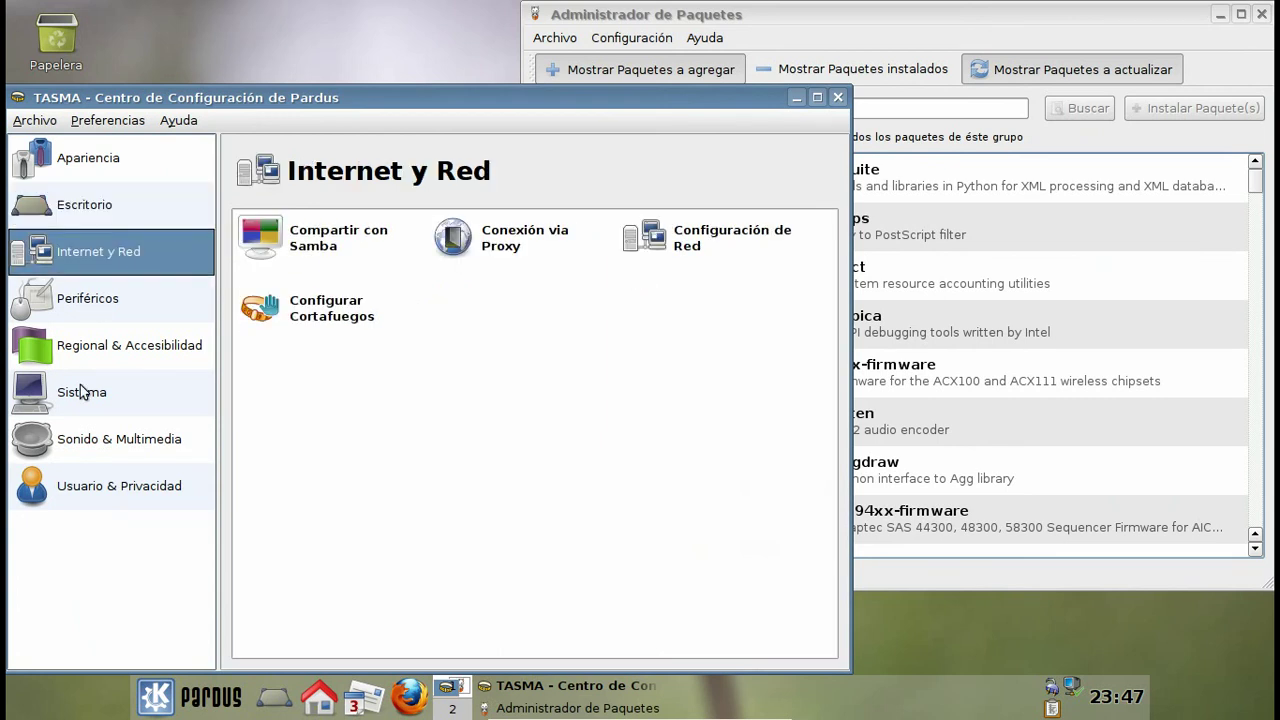
click(113, 303)
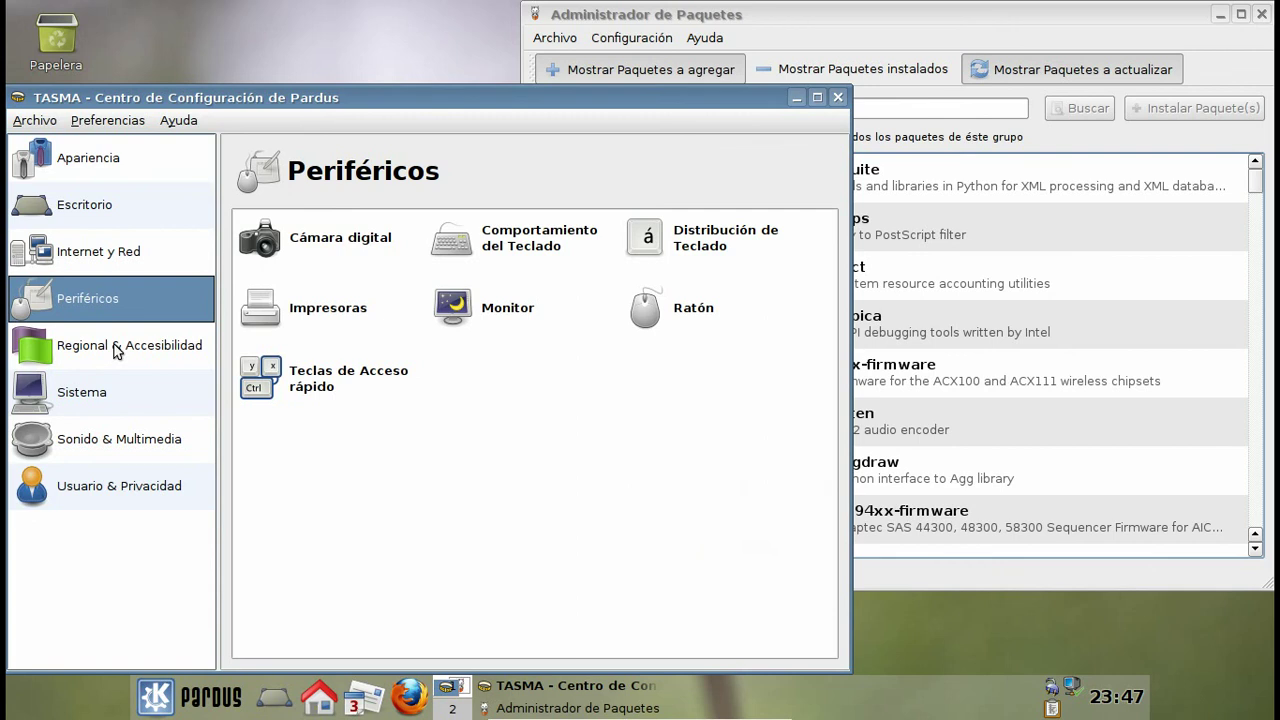
click(116, 349)
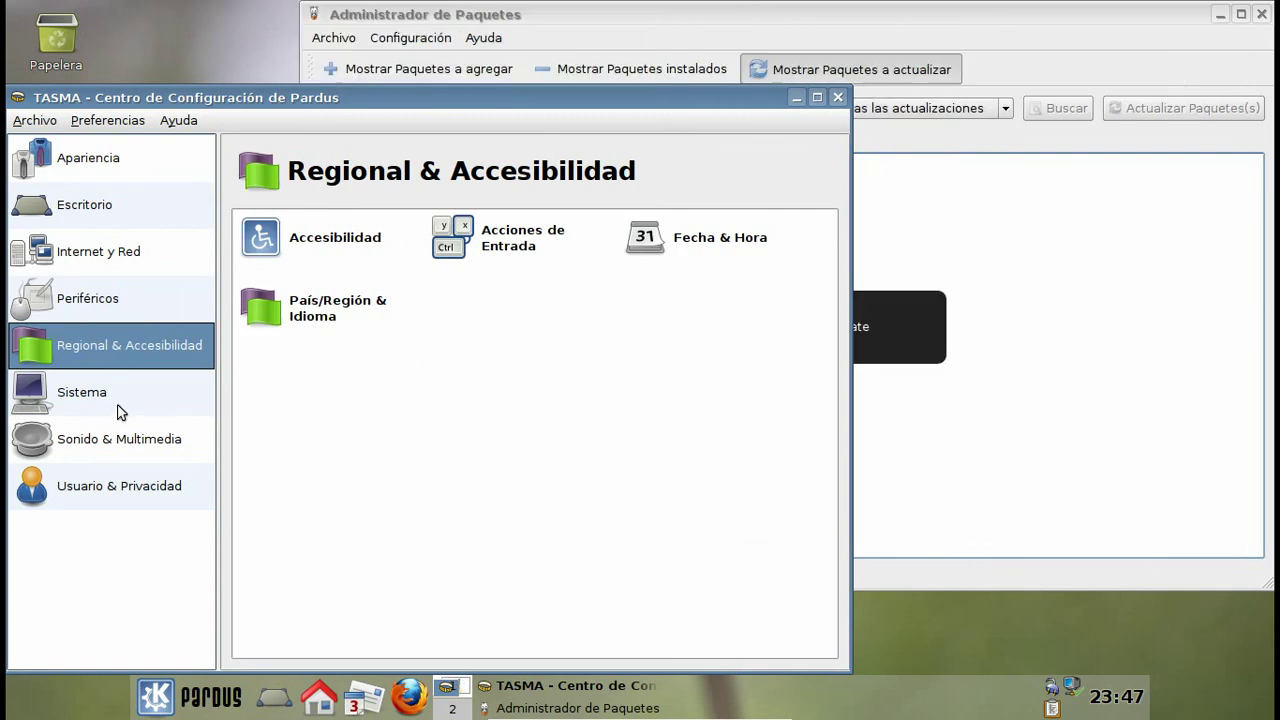
click(121, 400)
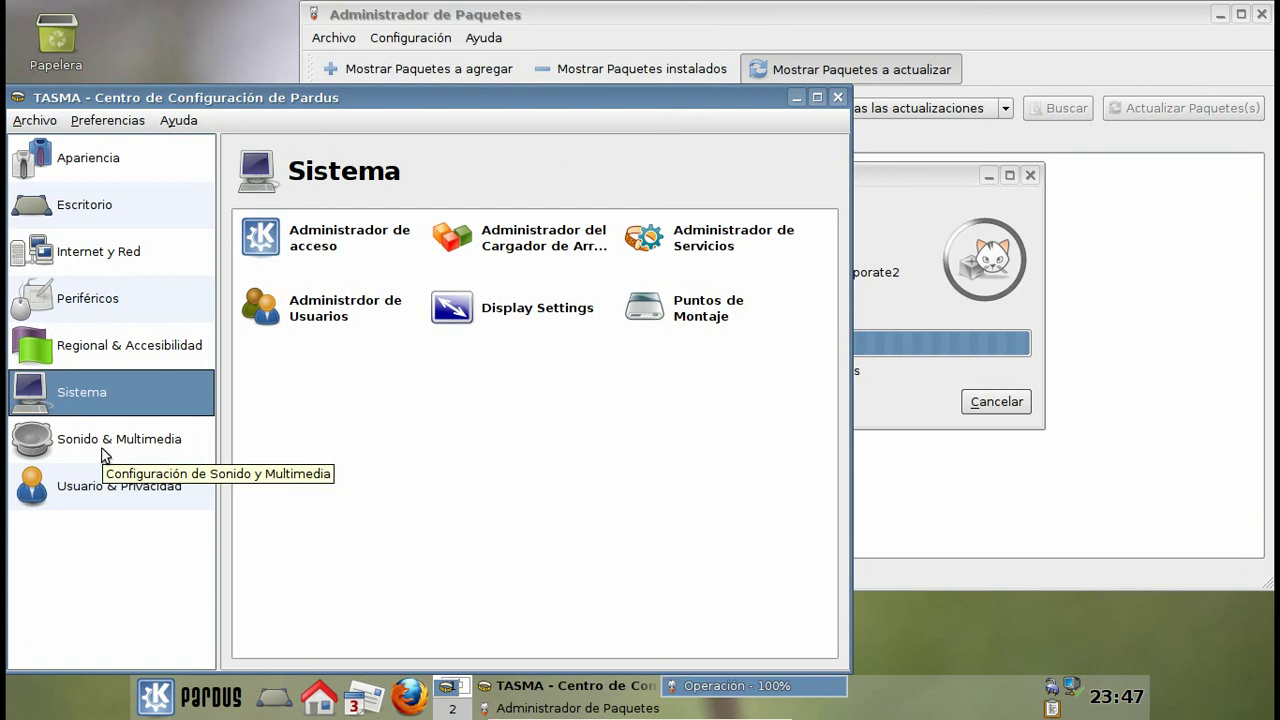
click(103, 450)
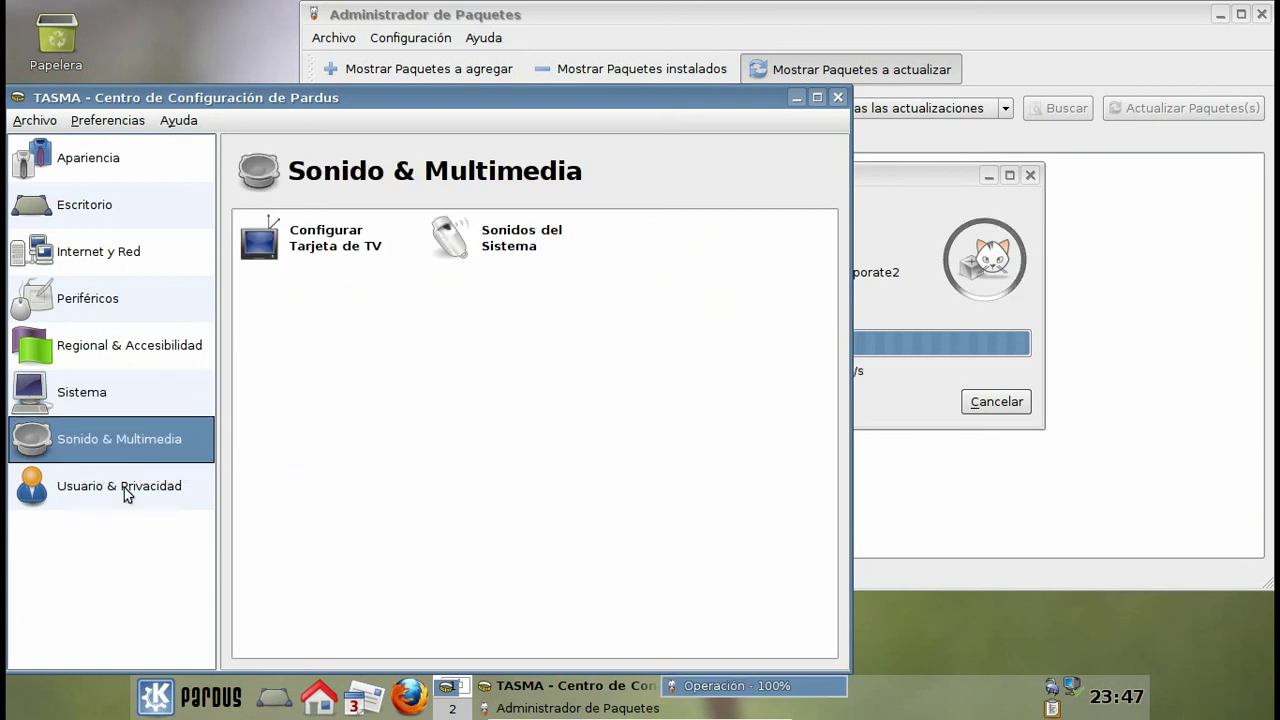
click(124, 487)
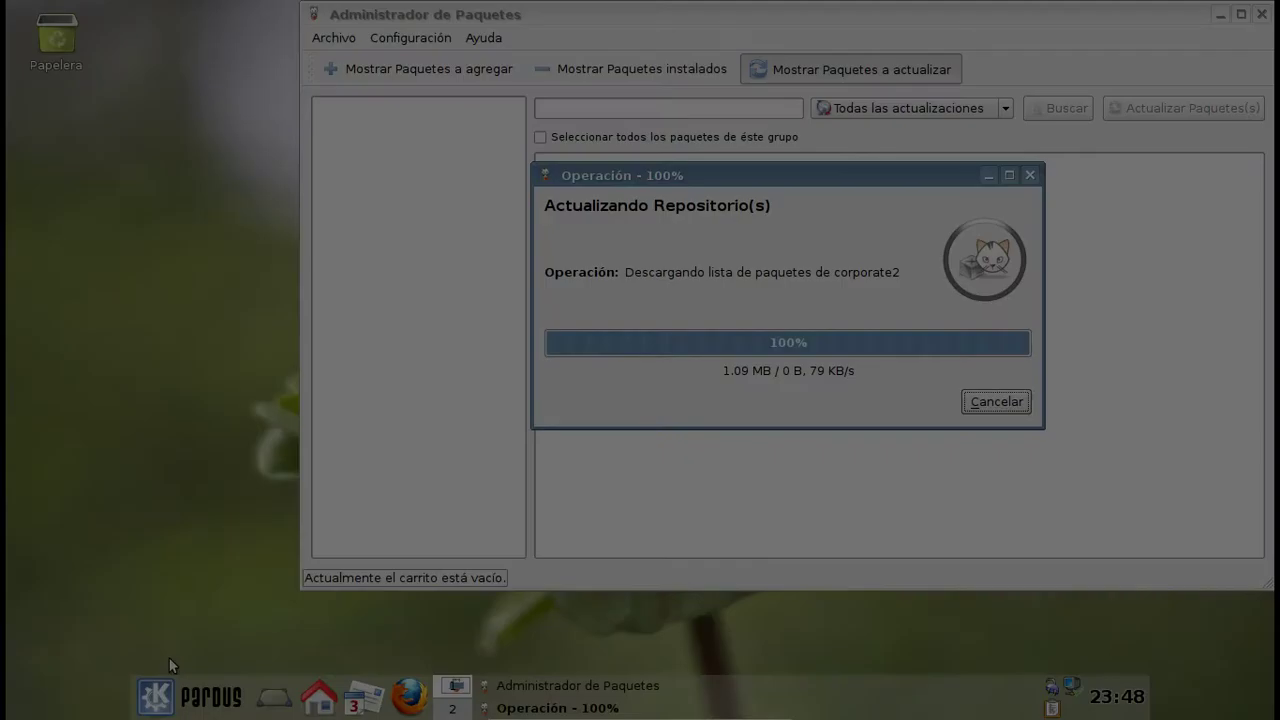
Step: Browse the K menu's Programas submenus and Menú del sistema, reaching the Personal home folder
click(156, 697)
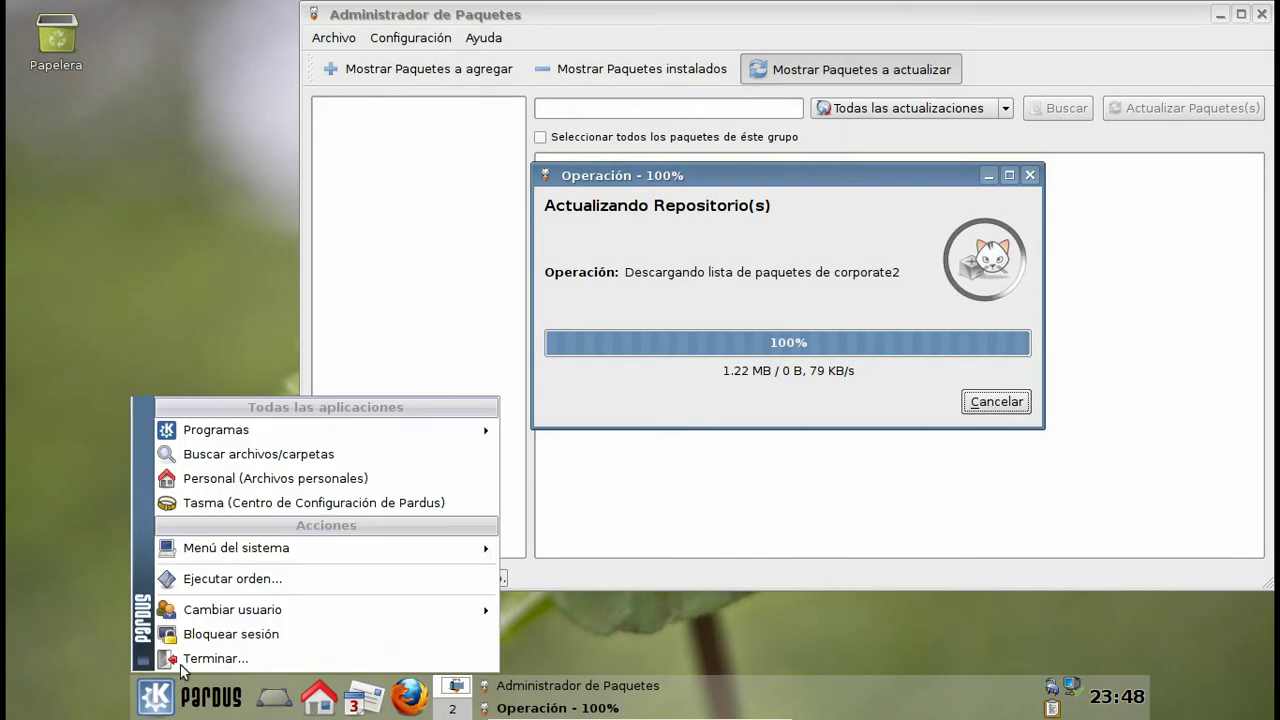
mouse_move(271, 432)
mouse_move(552, 437)
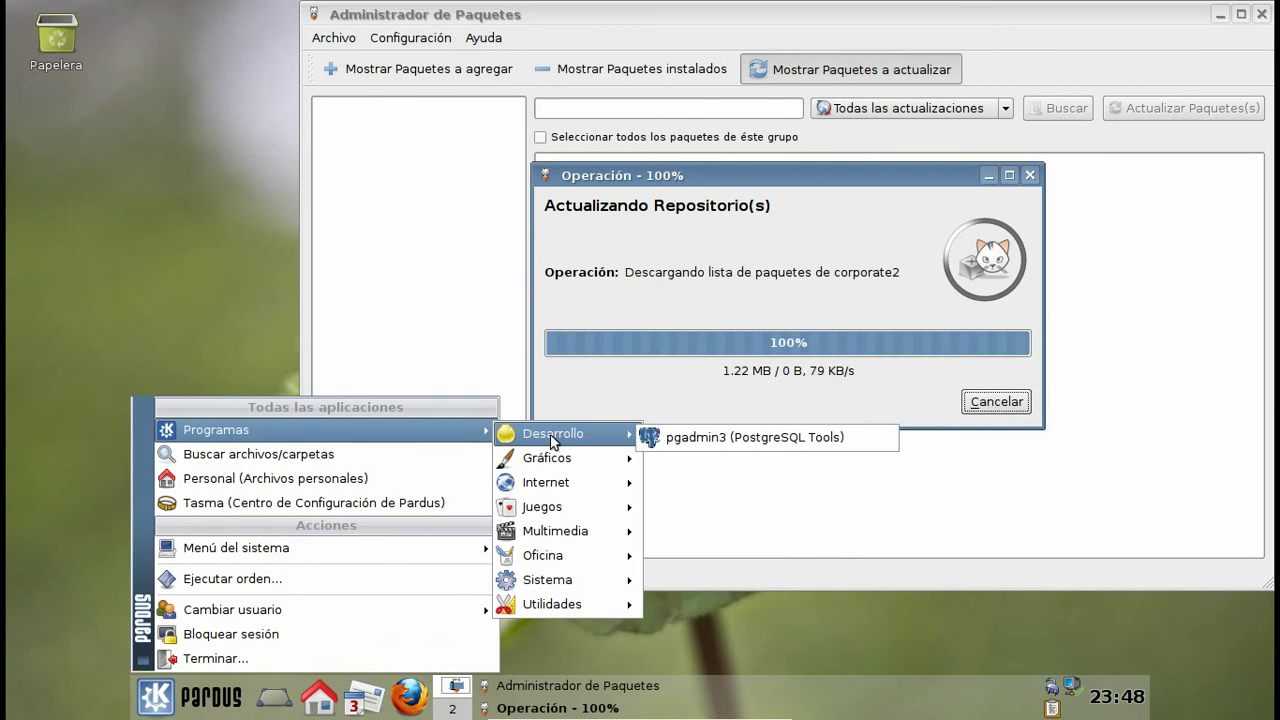
mouse_move(558, 467)
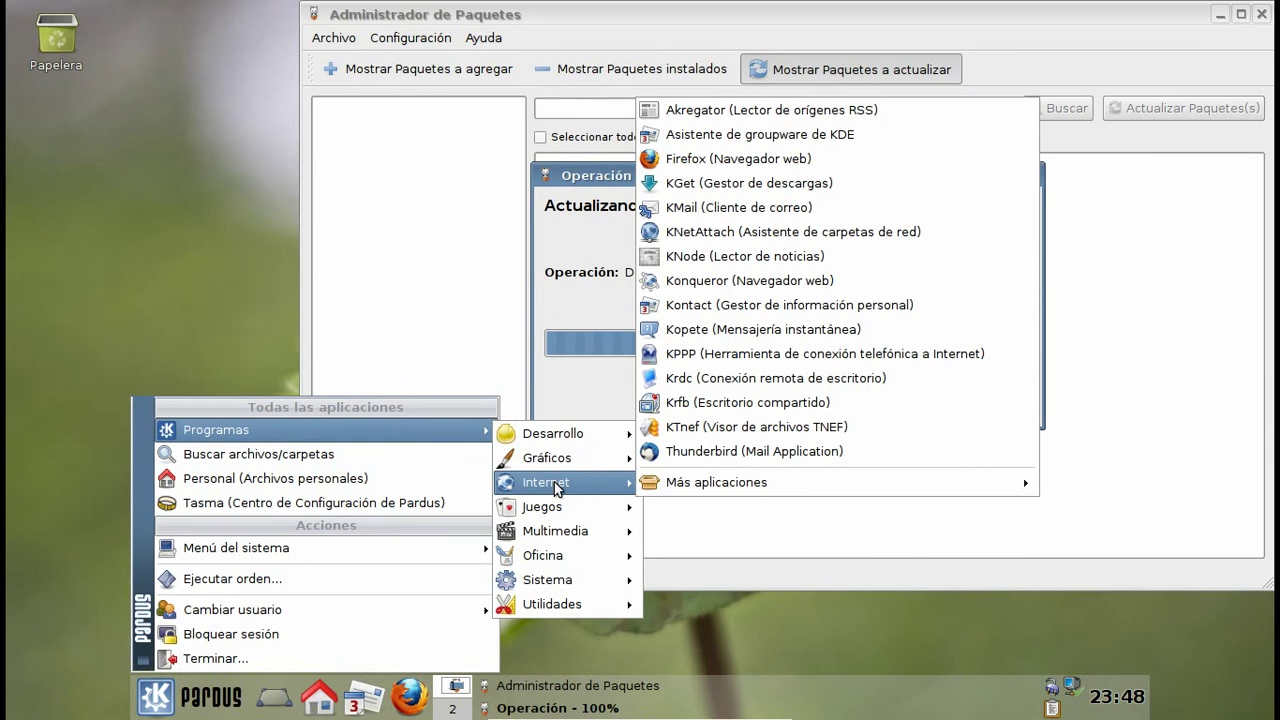
mouse_move(559, 510)
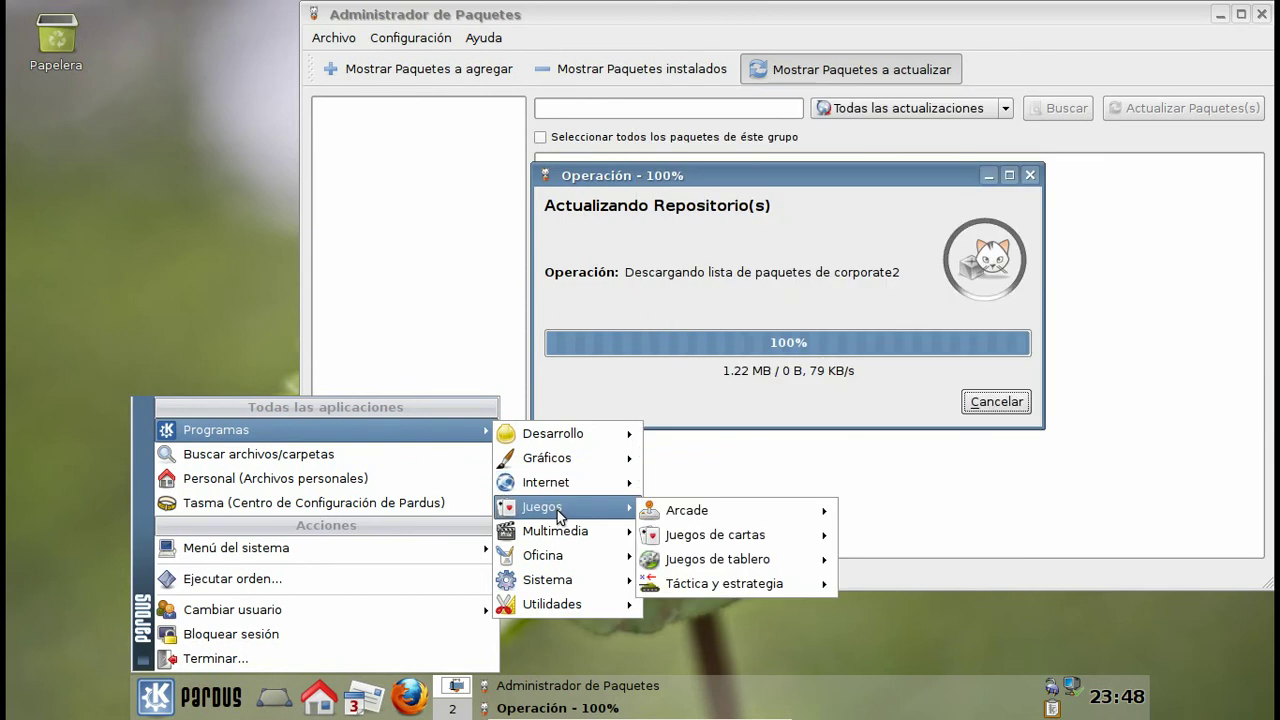
mouse_move(561, 533)
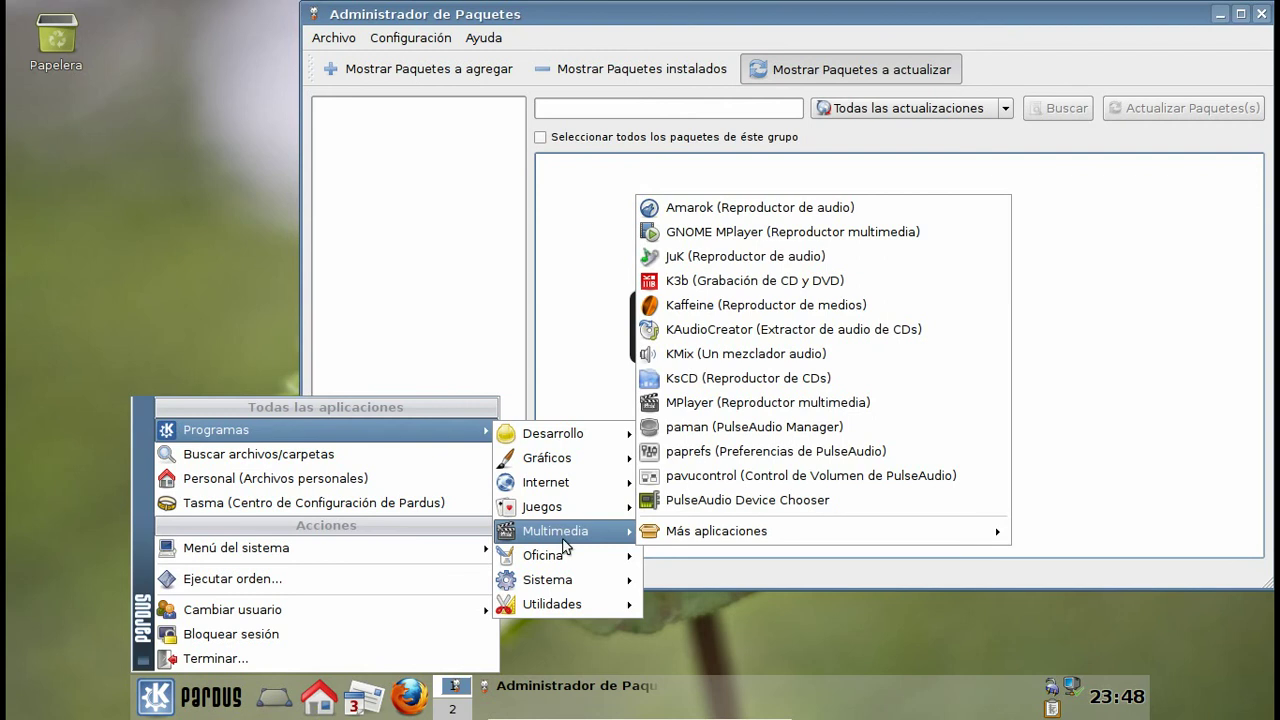
mouse_move(566, 558)
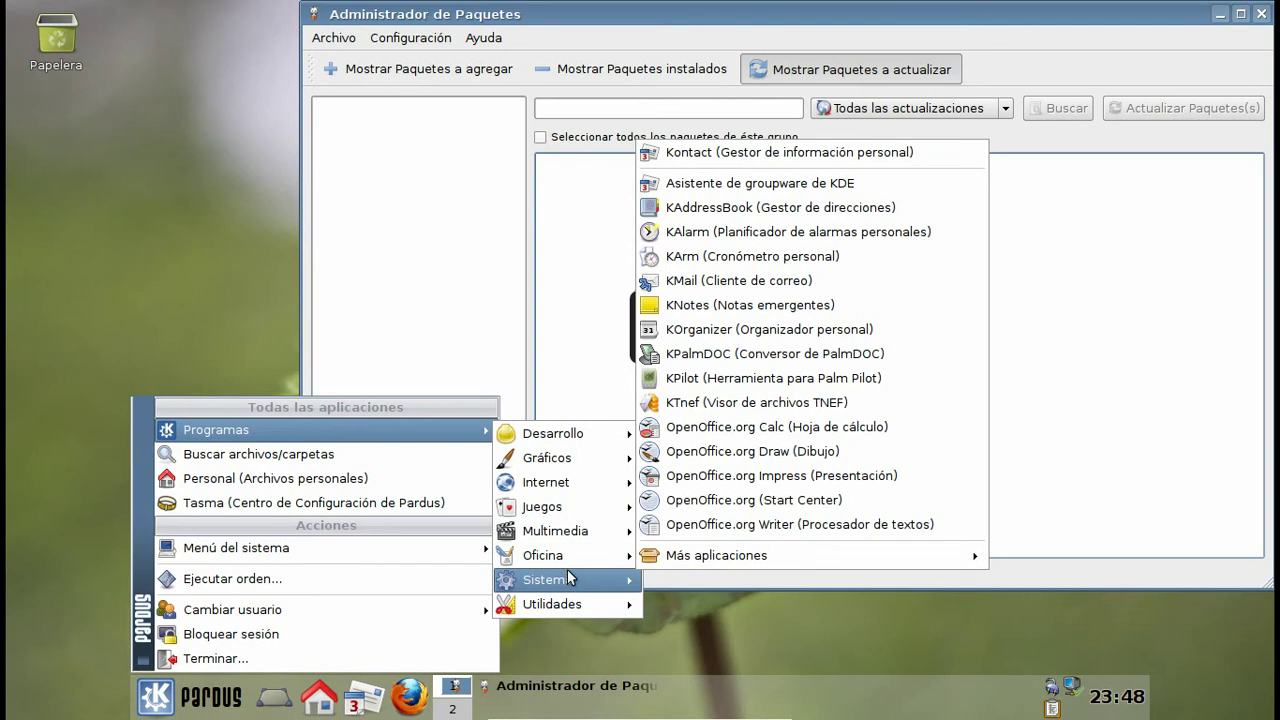
mouse_move(570, 580)
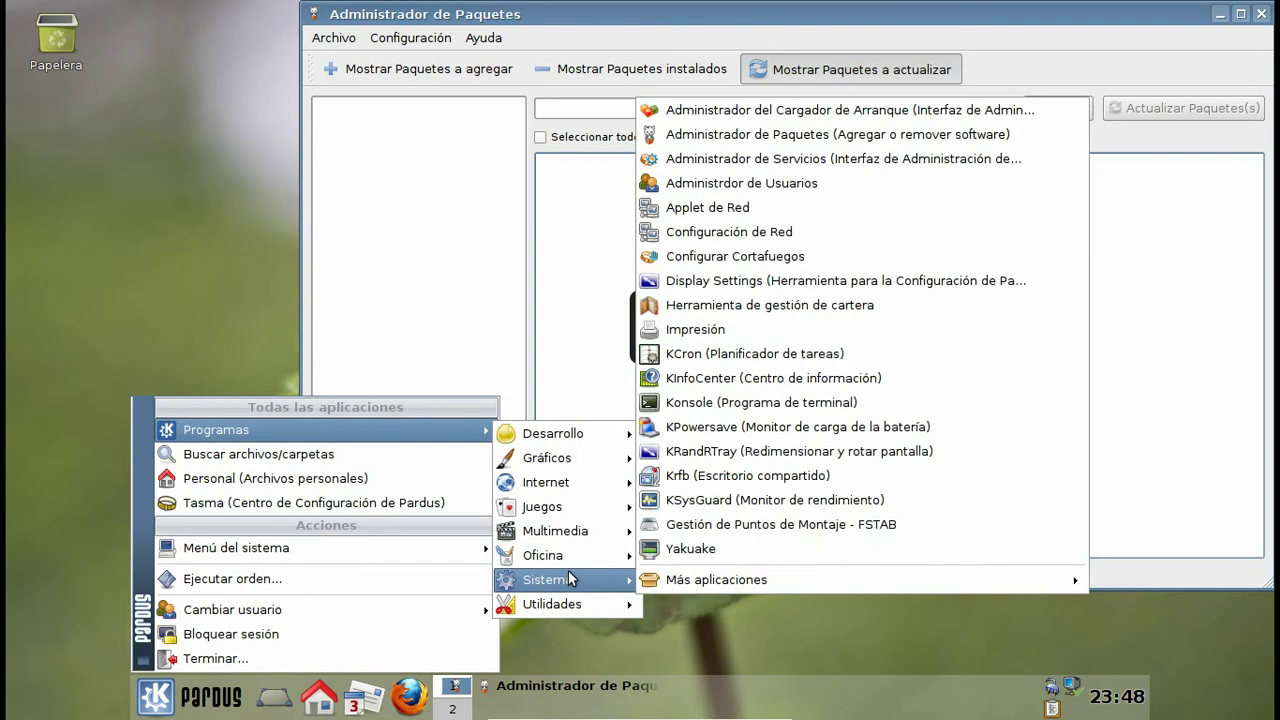
mouse_move(573, 608)
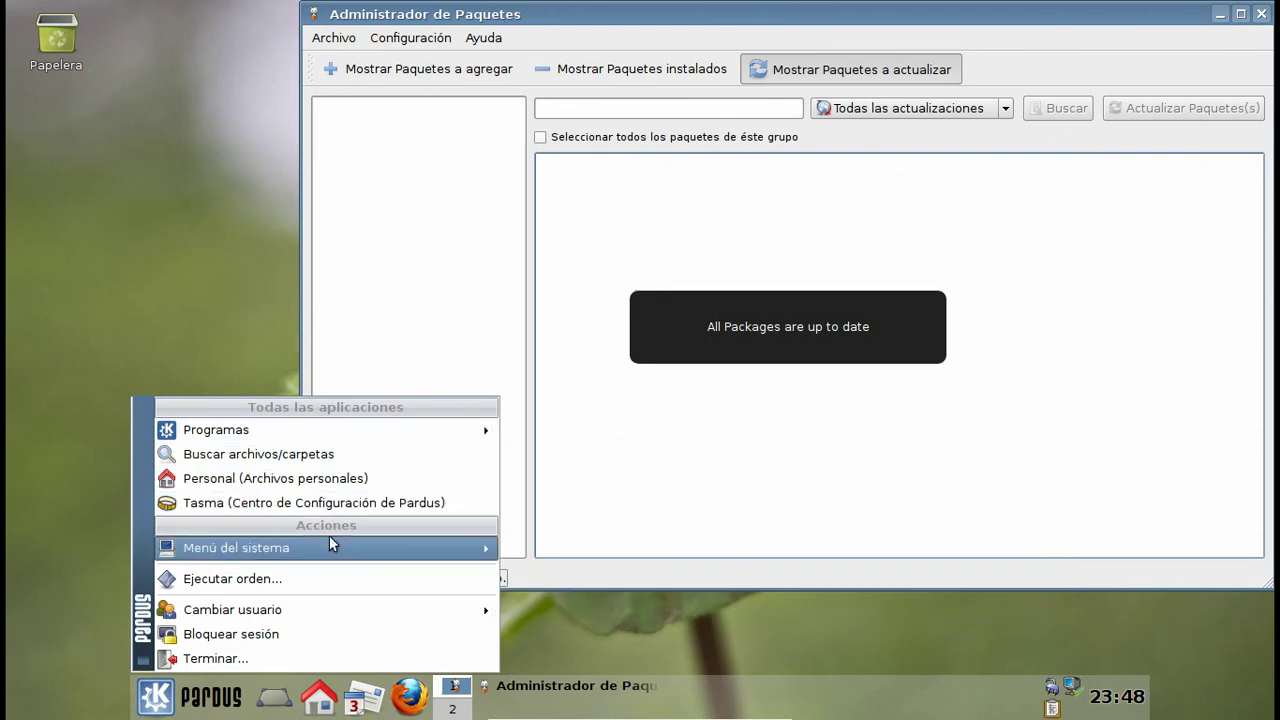
mouse_move(327, 548)
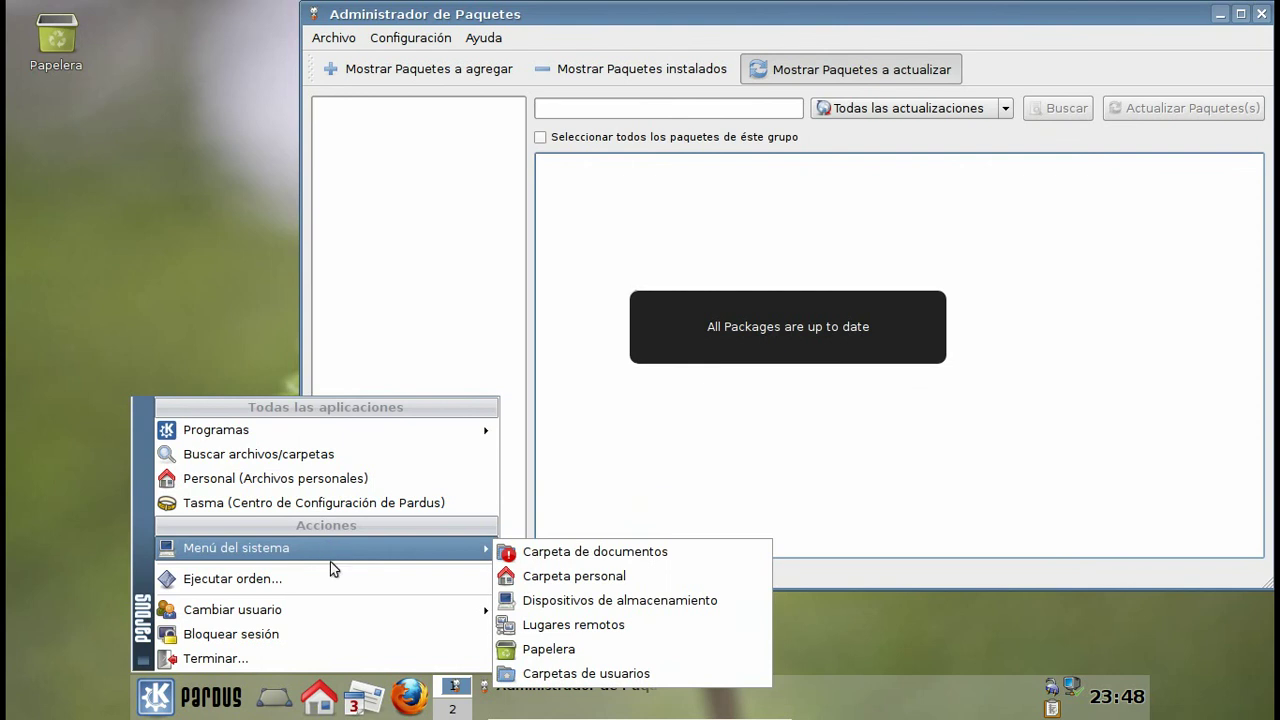
mouse_move(330, 609)
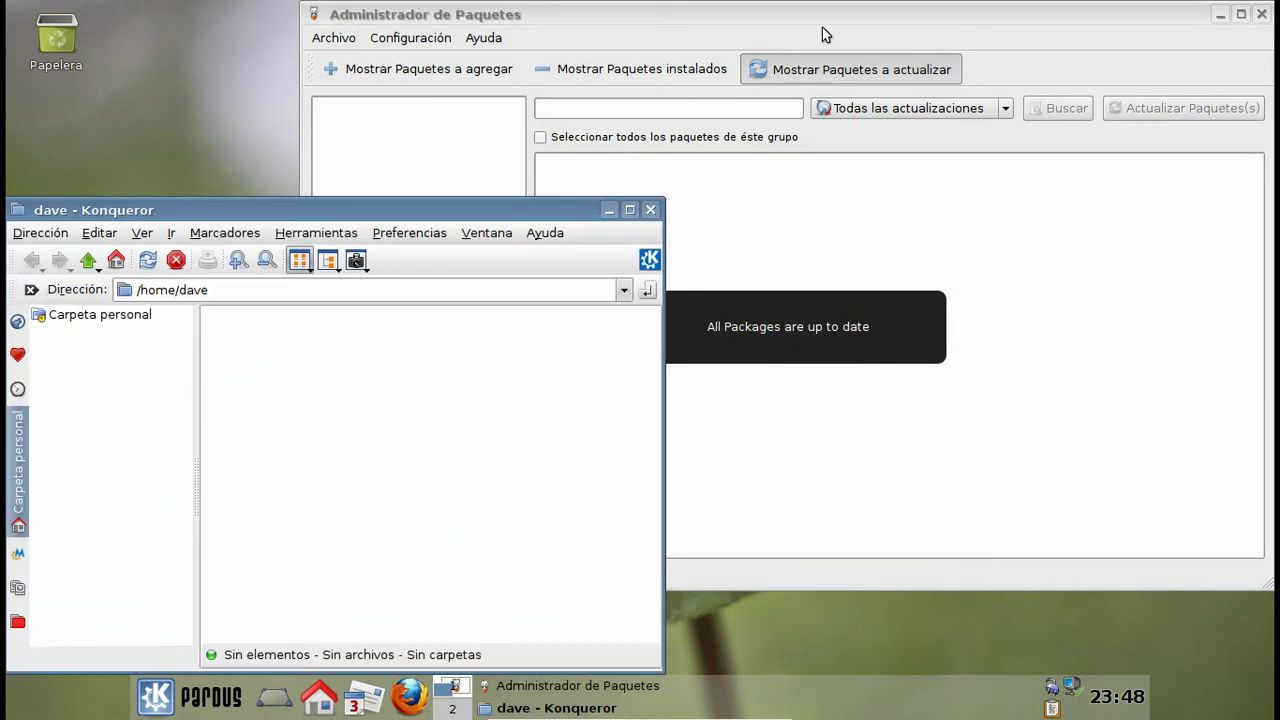
Step: Close the package manager and shift the Konqueror window slightly
click(822, 20)
click(1259, 22)
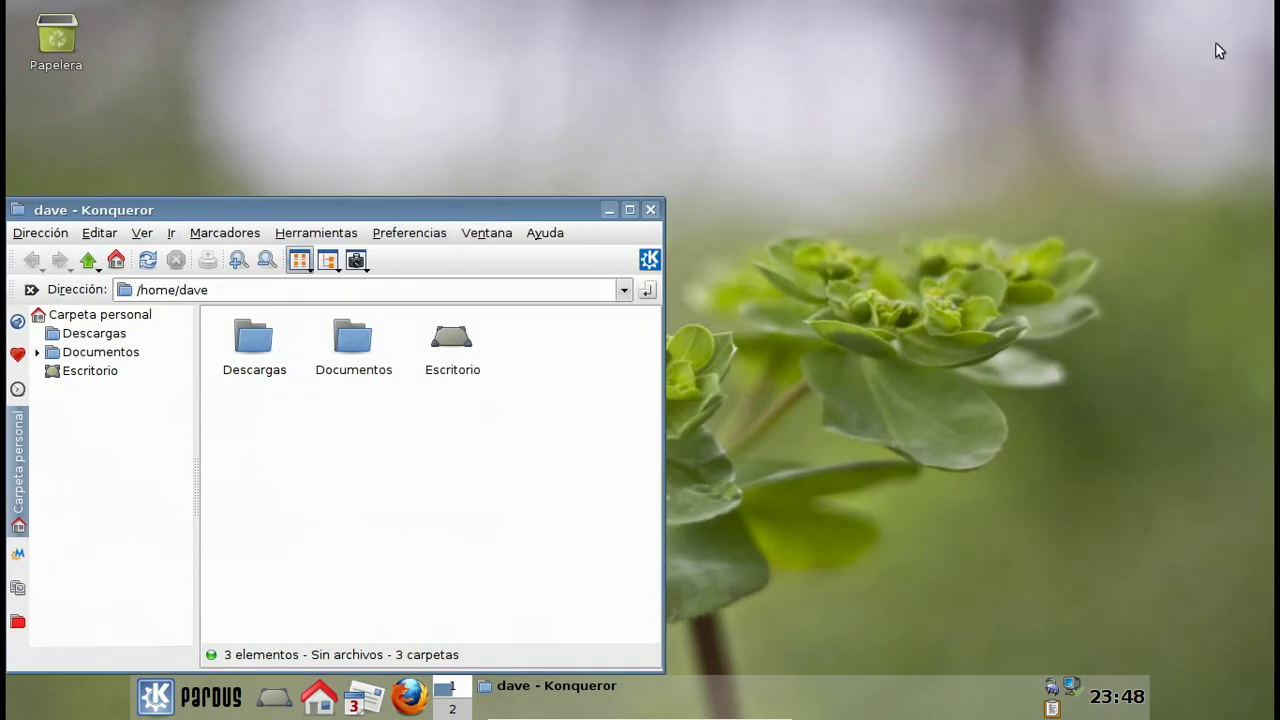
drag(733, 45, 739, 63)
Step: Browse the Descargas, Documentos and Música folders, return home, and advance the Amarok wizard
click(520, 236)
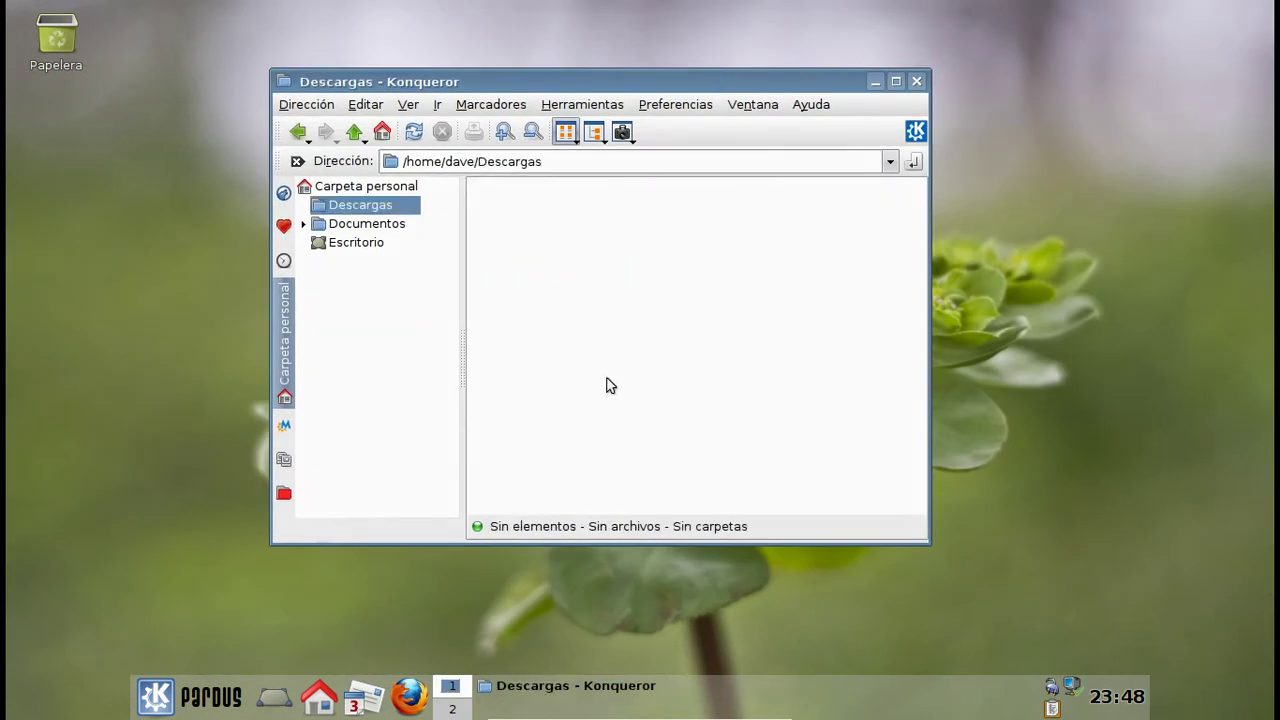
click(354, 131)
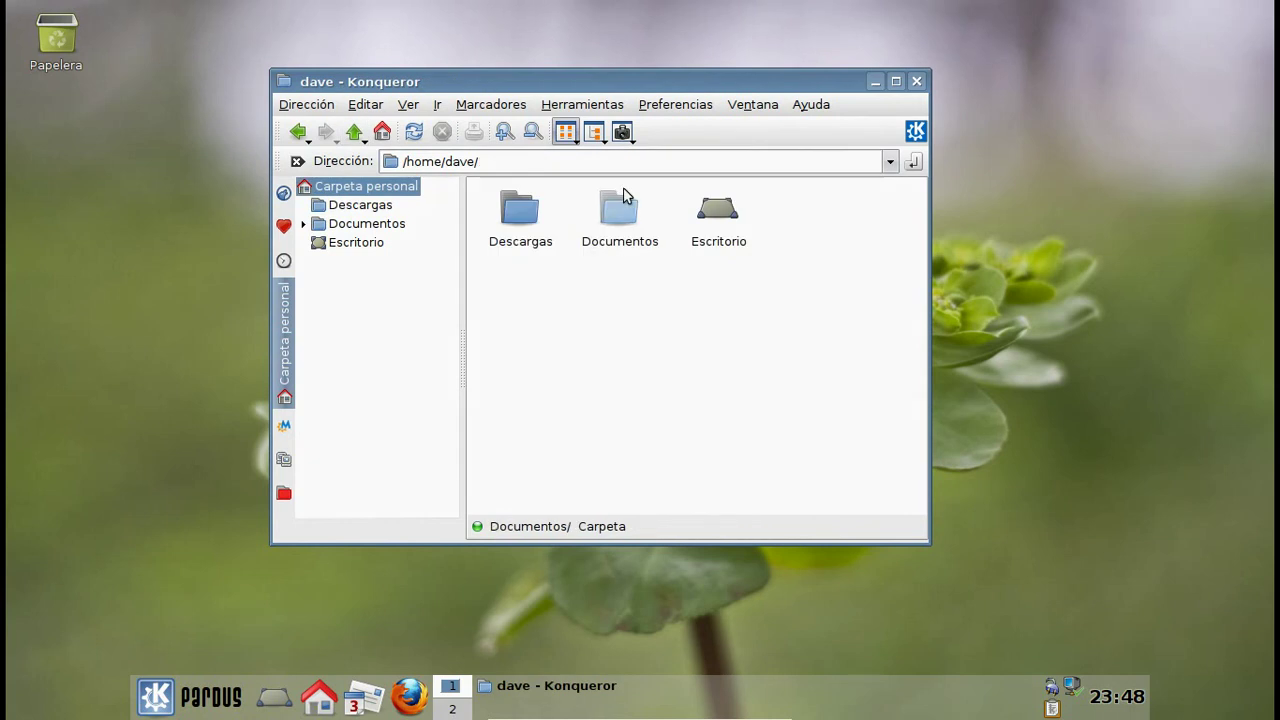
click(628, 207)
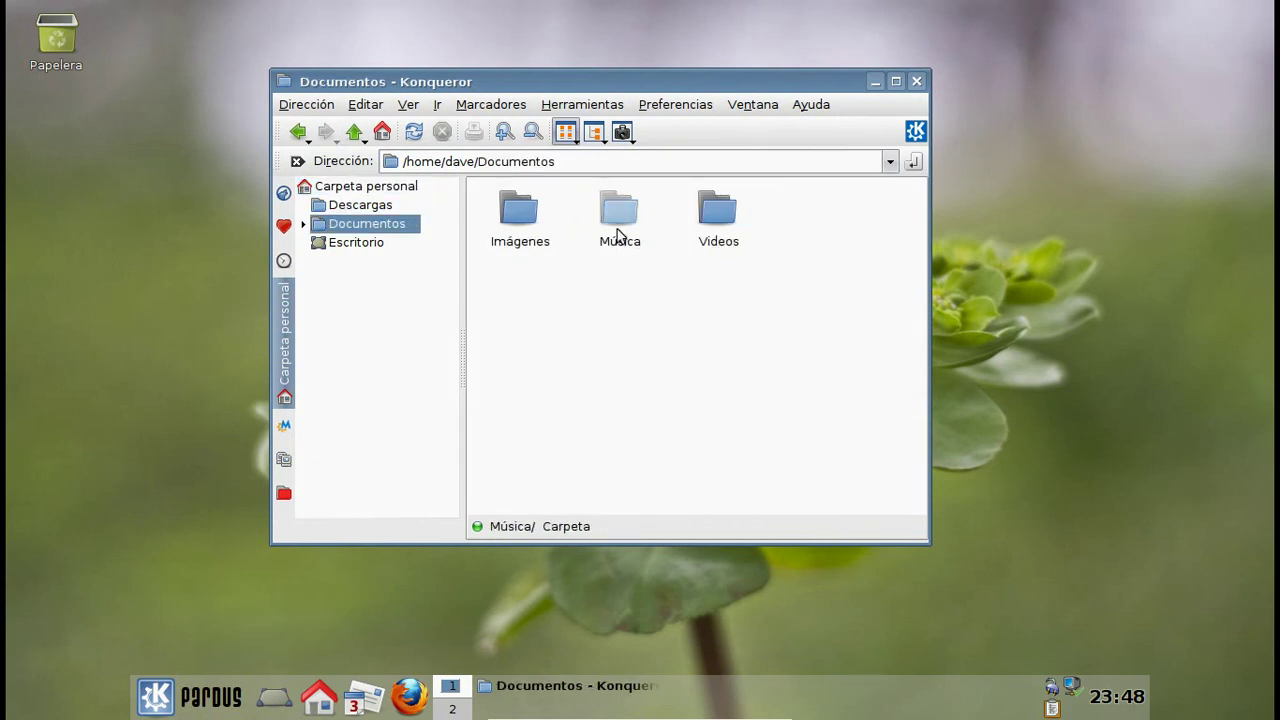
click(620, 210)
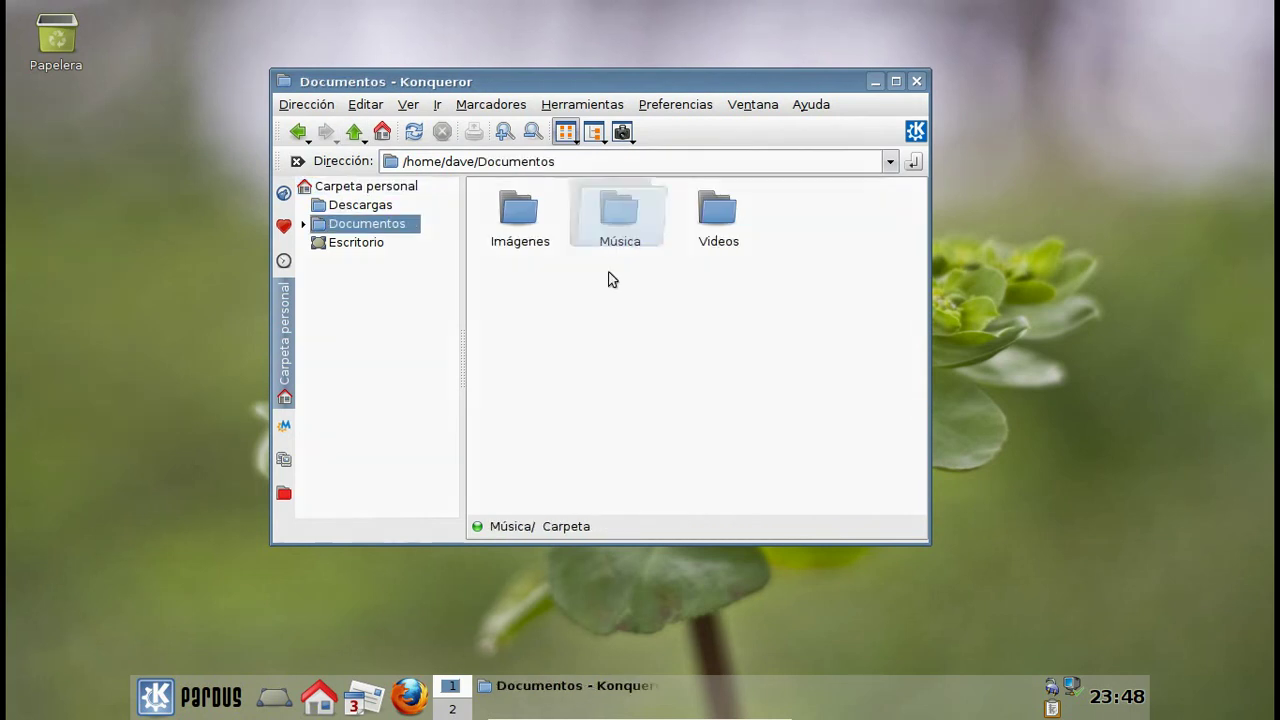
click(355, 134)
click(354, 133)
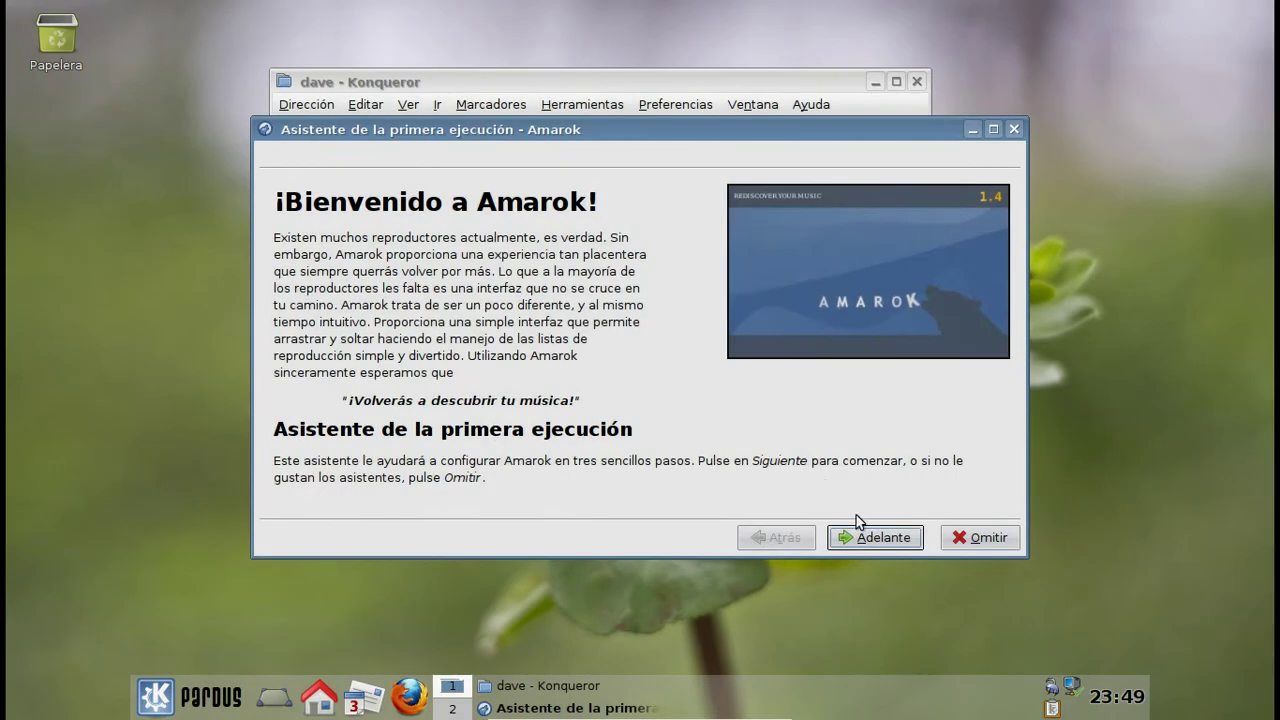
click(866, 537)
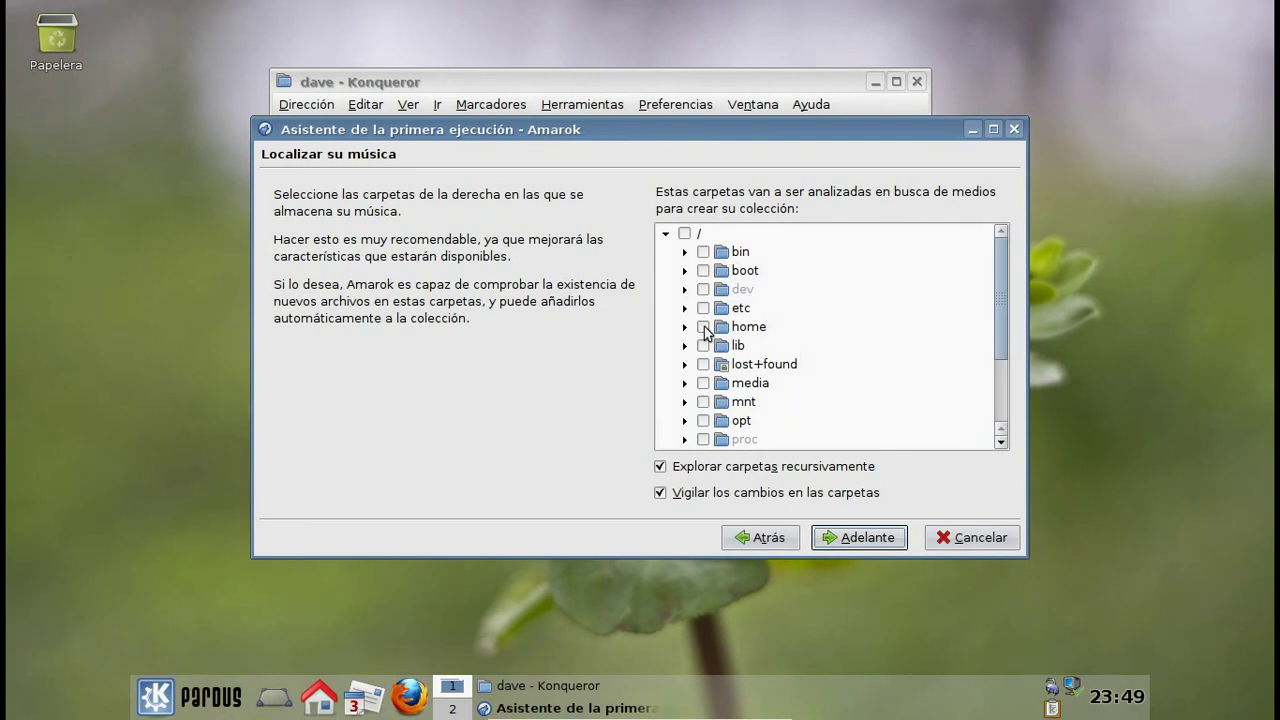
Step: Add Documentos/Música to Amarok's collection, finish the first-run setup and enlarge the window
click(685, 327)
click(704, 345)
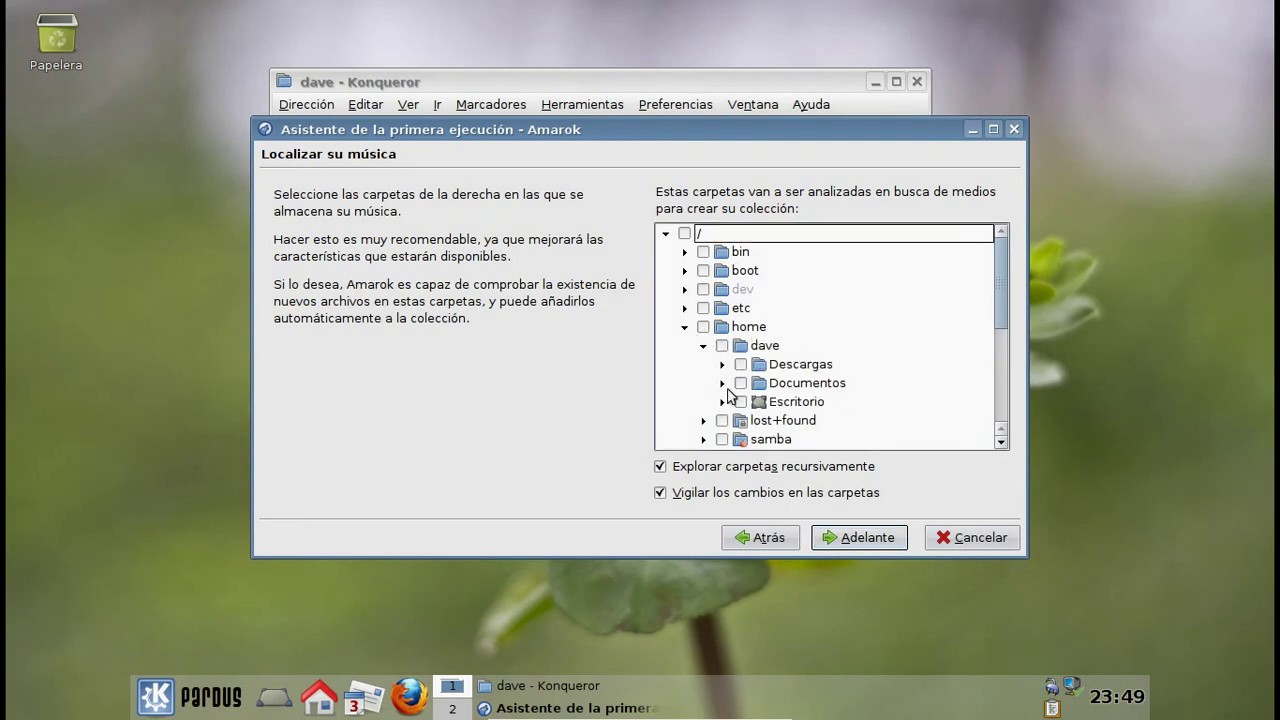
click(722, 383)
click(760, 421)
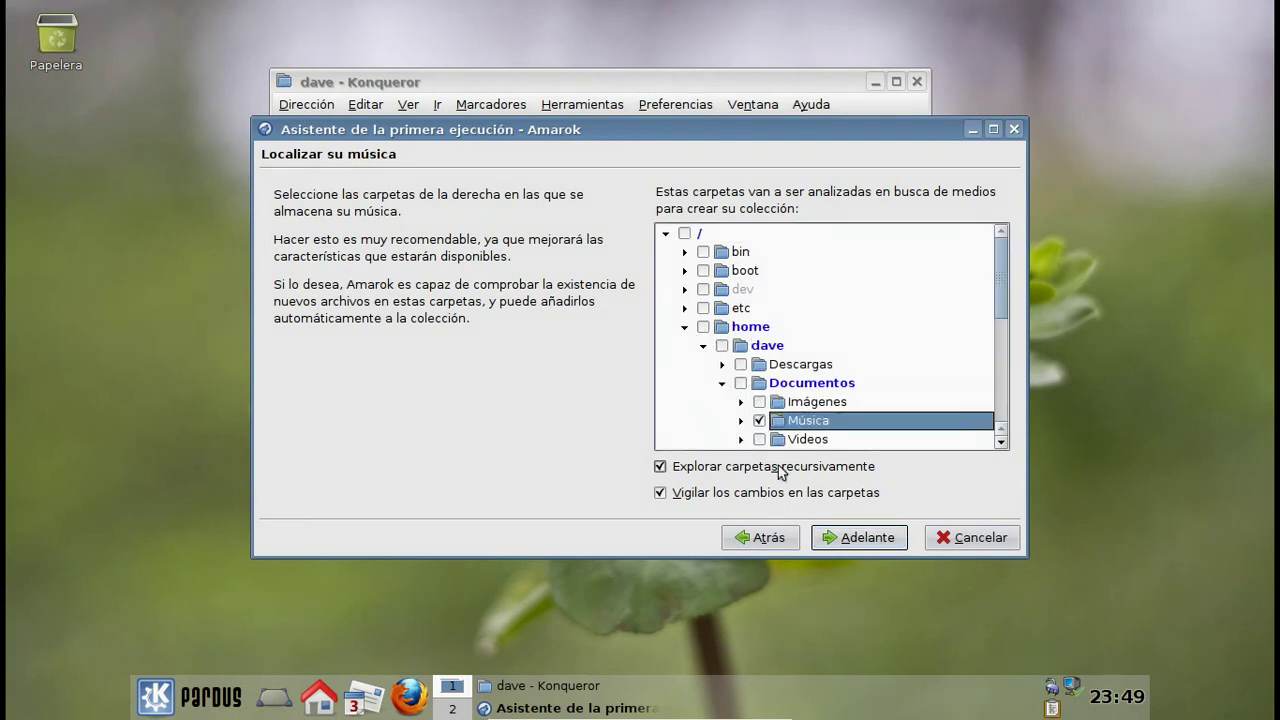
click(858, 538)
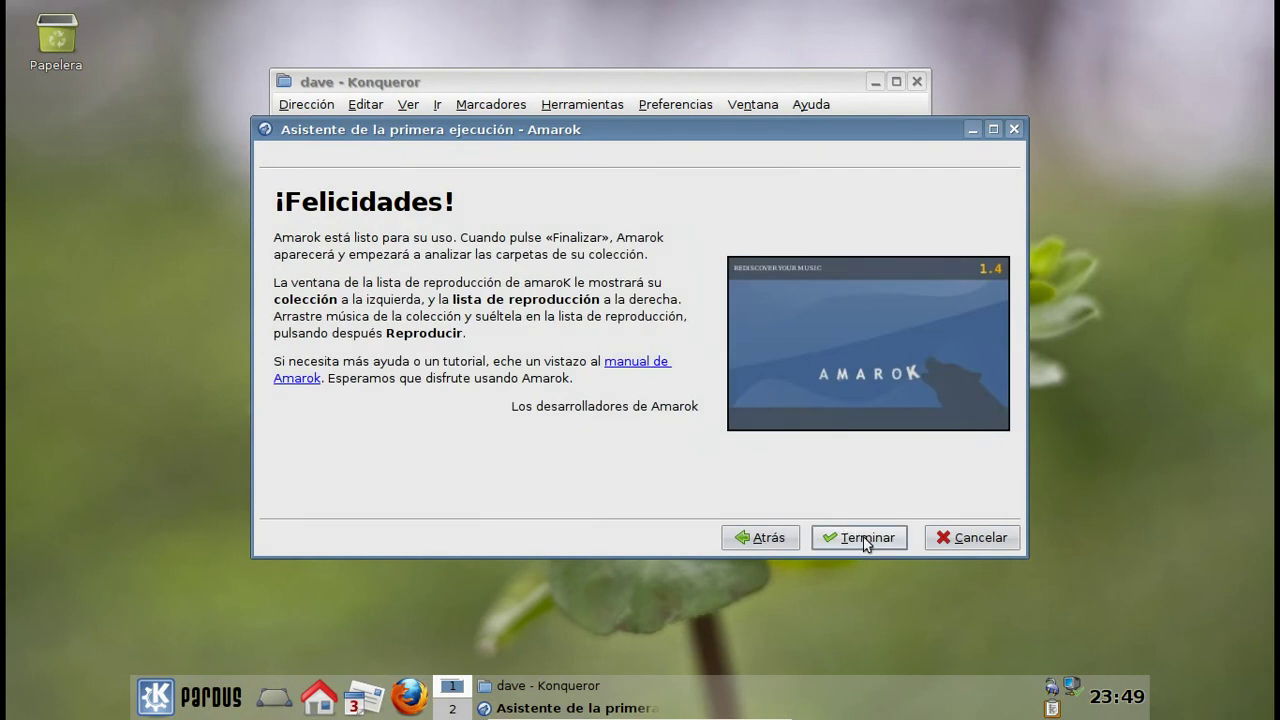
click(865, 540)
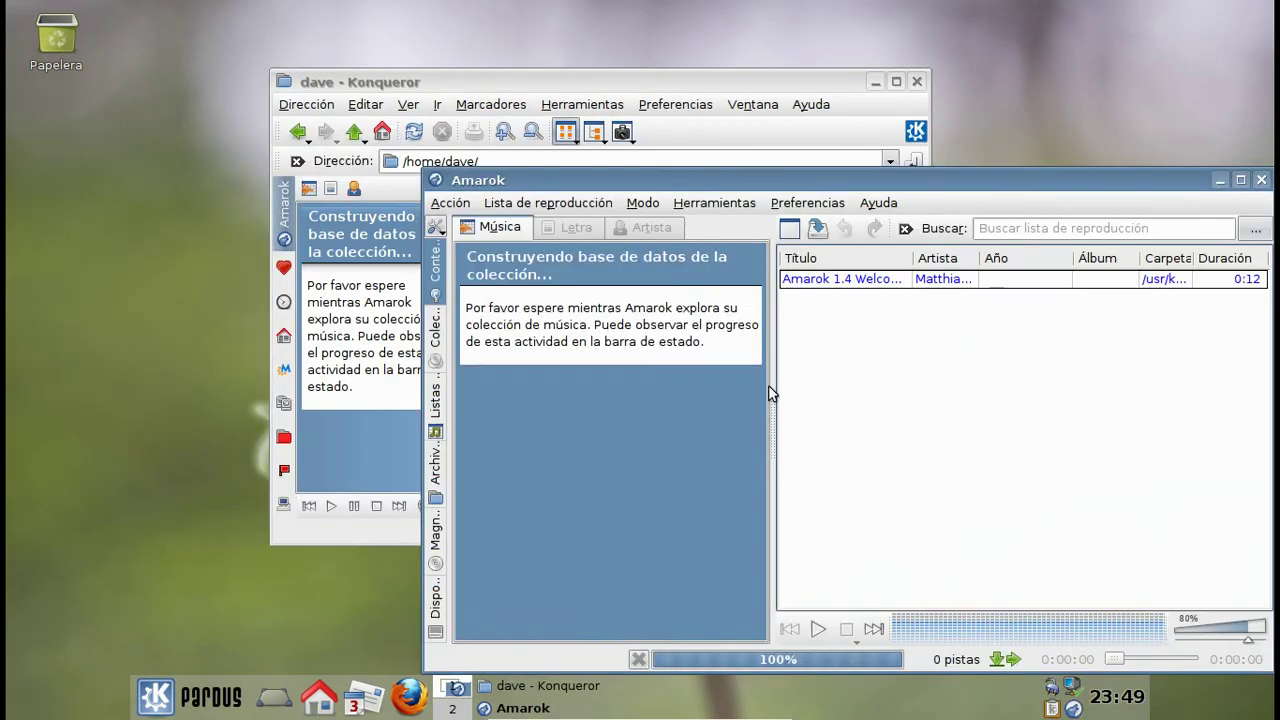
drag(420, 165, 335, 77)
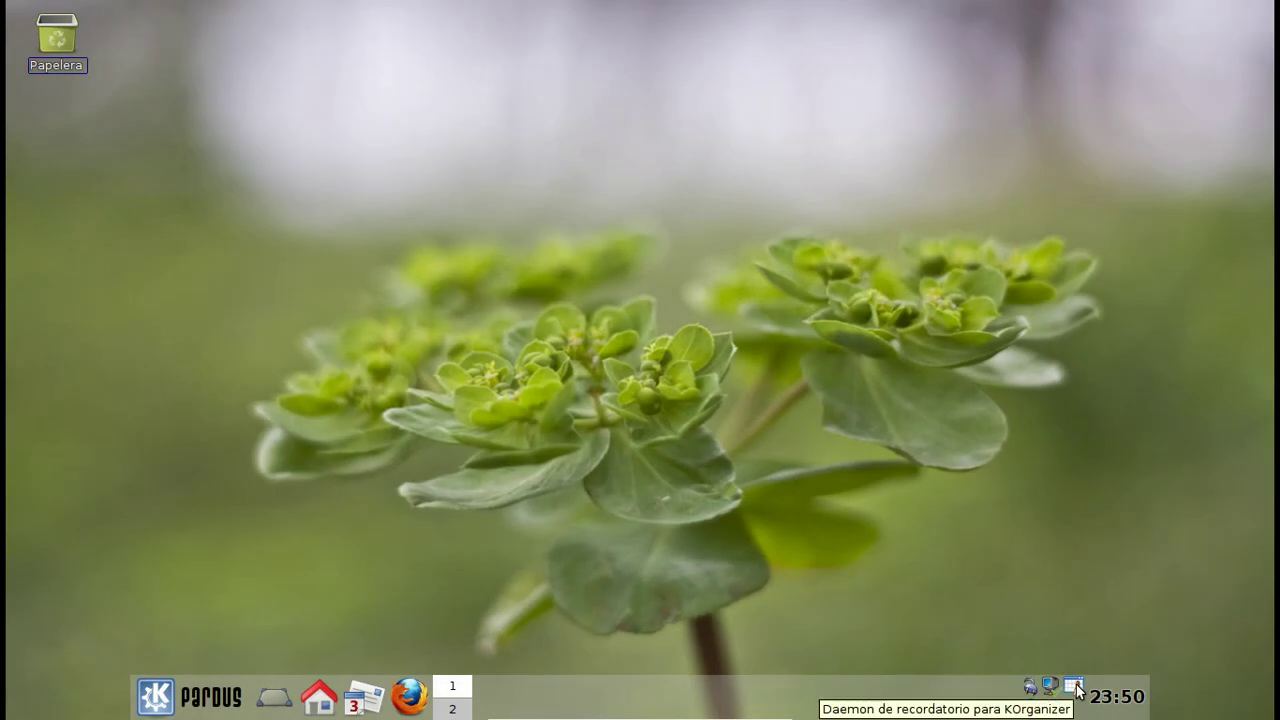
Step: Open and close KOrganizer, then bring Amarok back up
click(1076, 684)
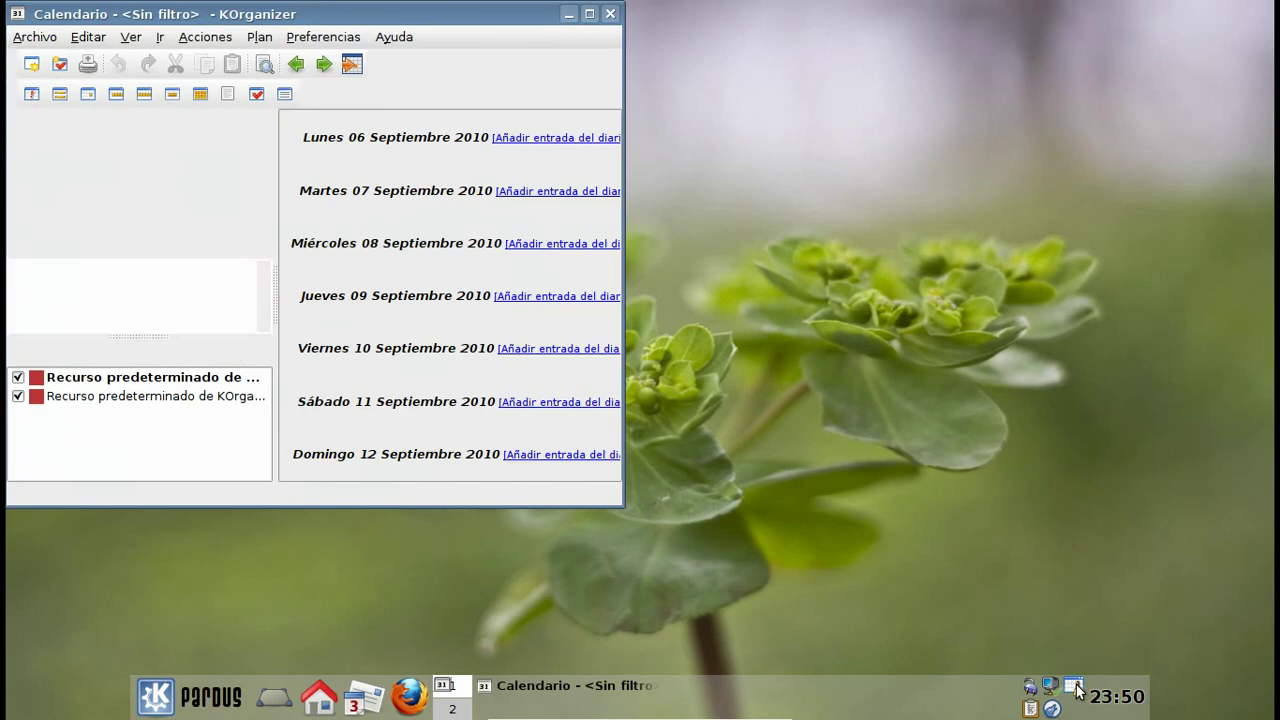
click(610, 15)
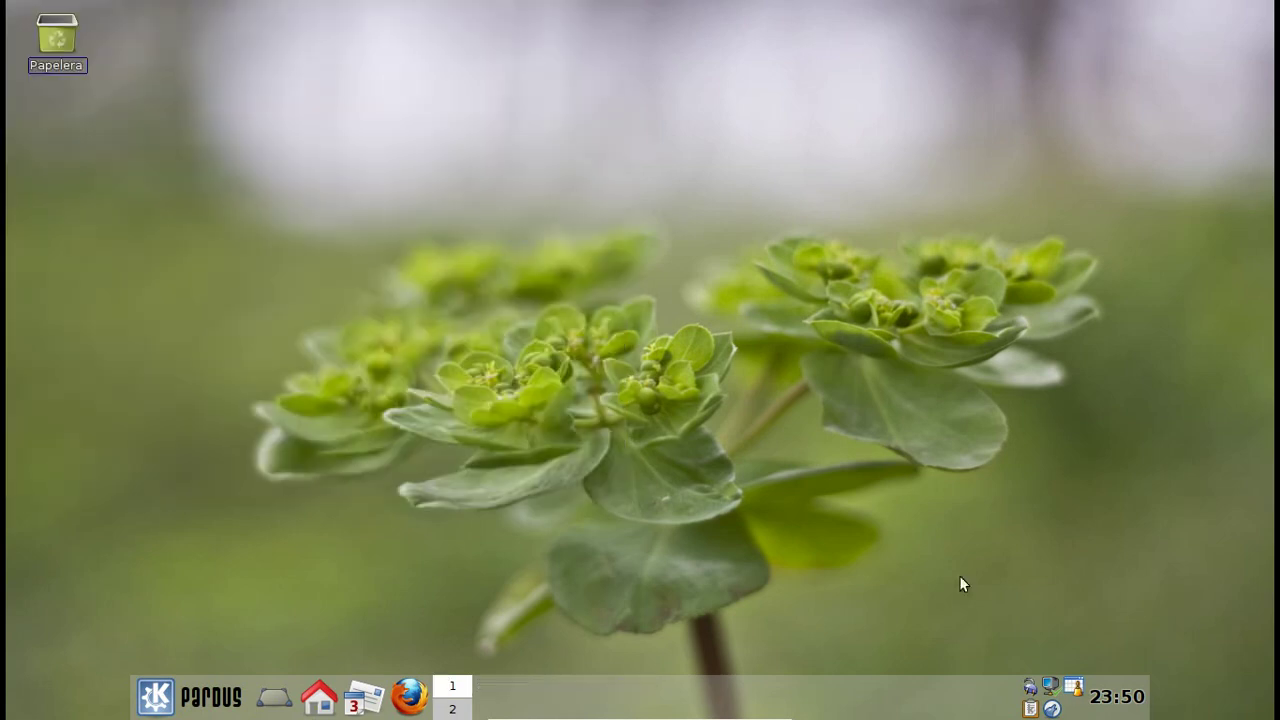
click(1053, 709)
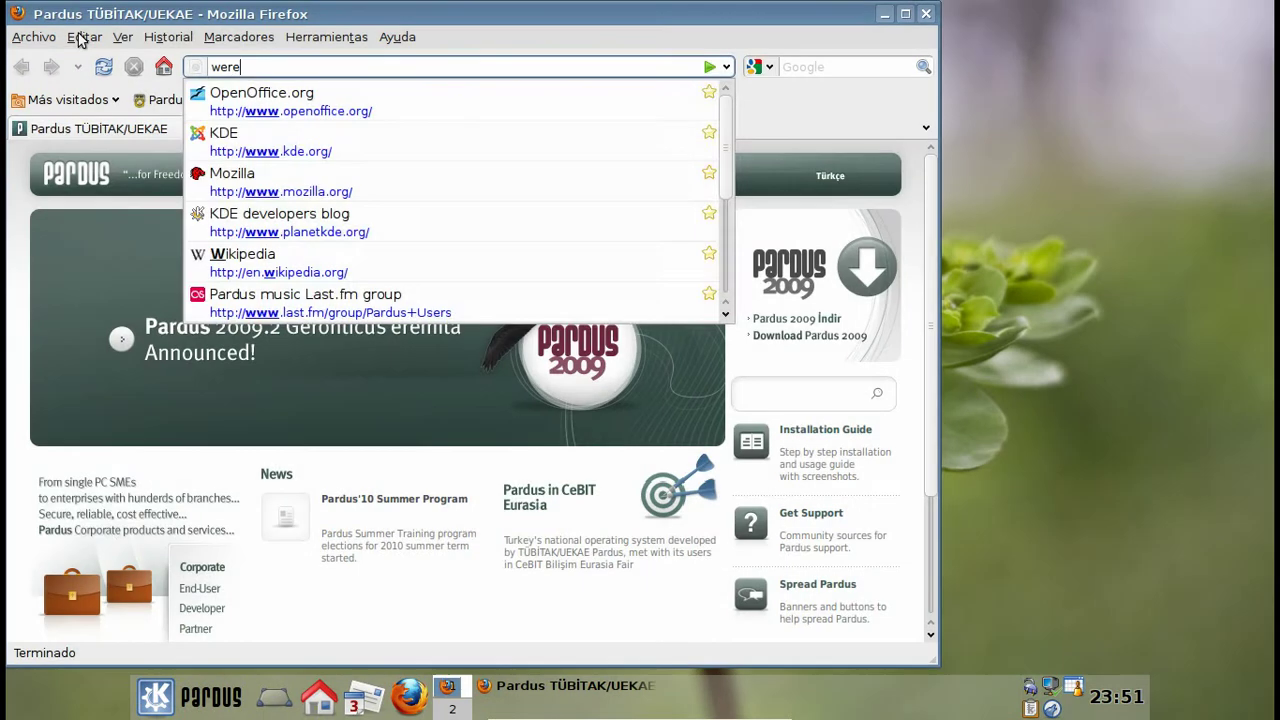
Step: Load the wereveryware blog address in Firefox's location bar
text(veryware)
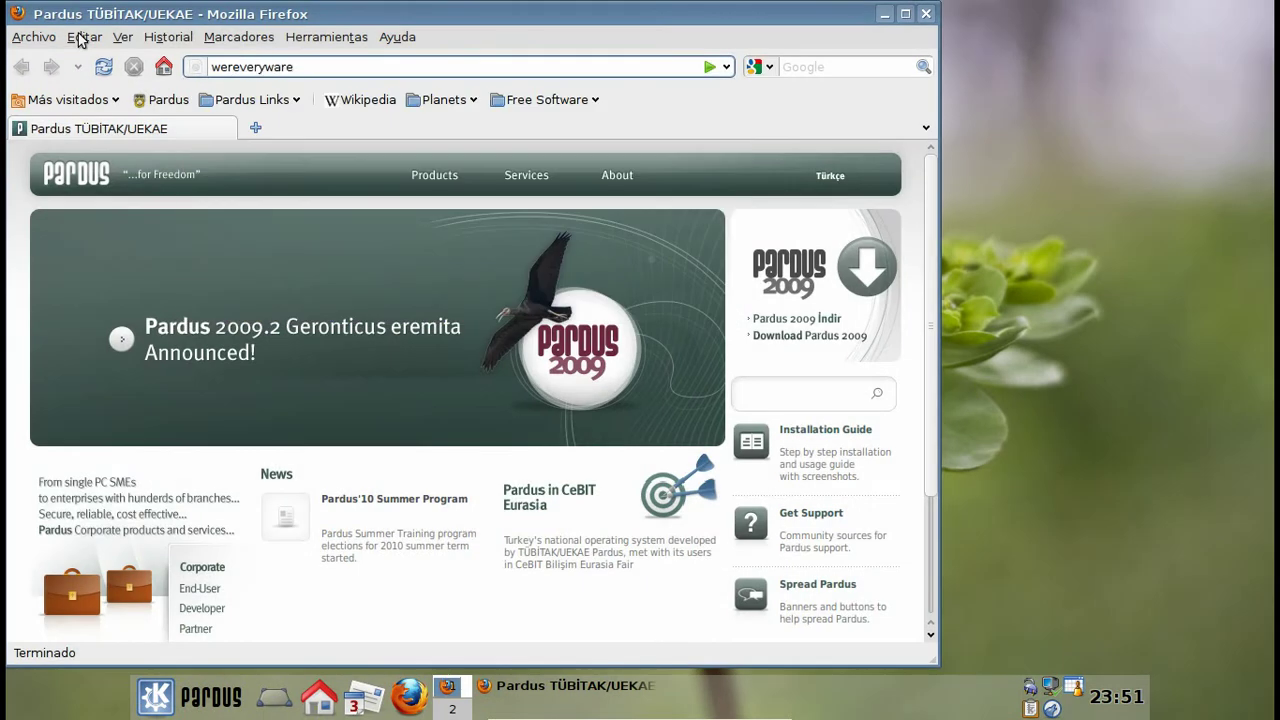
key(Return)
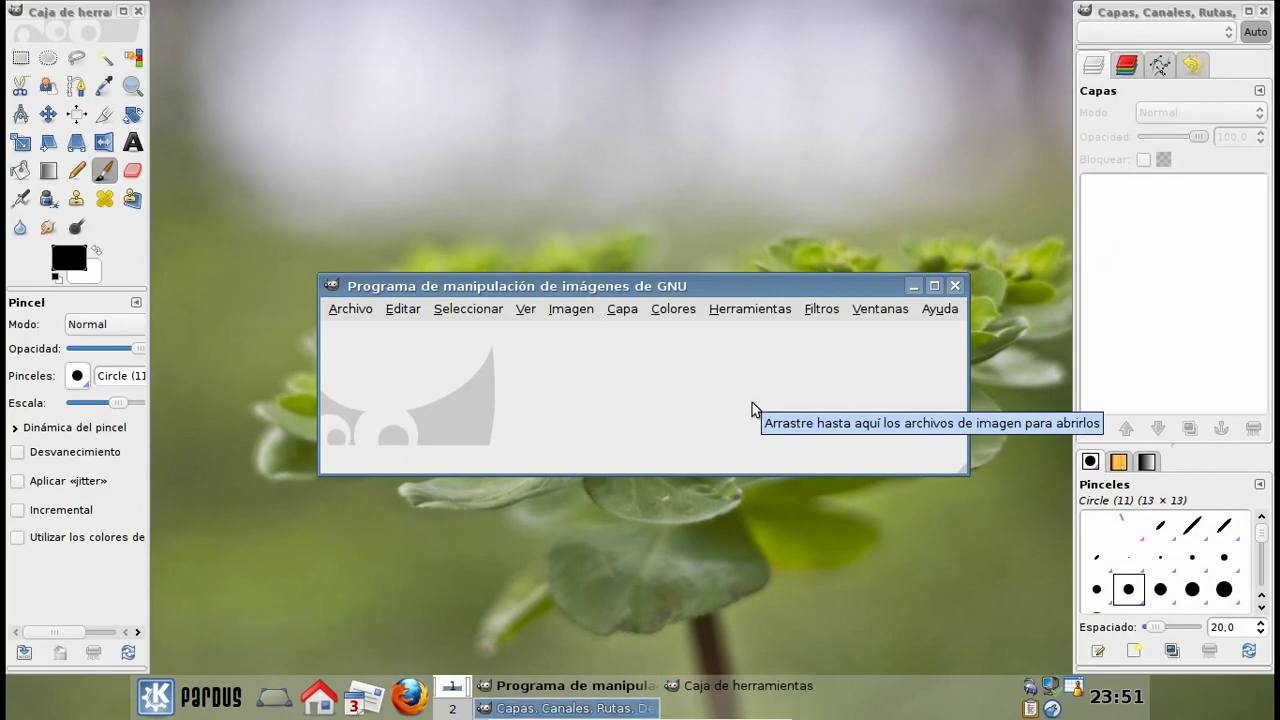
Step: Widen the GIMP toolbox, raise the main window, view the Ayuda menu, and maximize a blank Writer document
drag(150, 279, 216, 285)
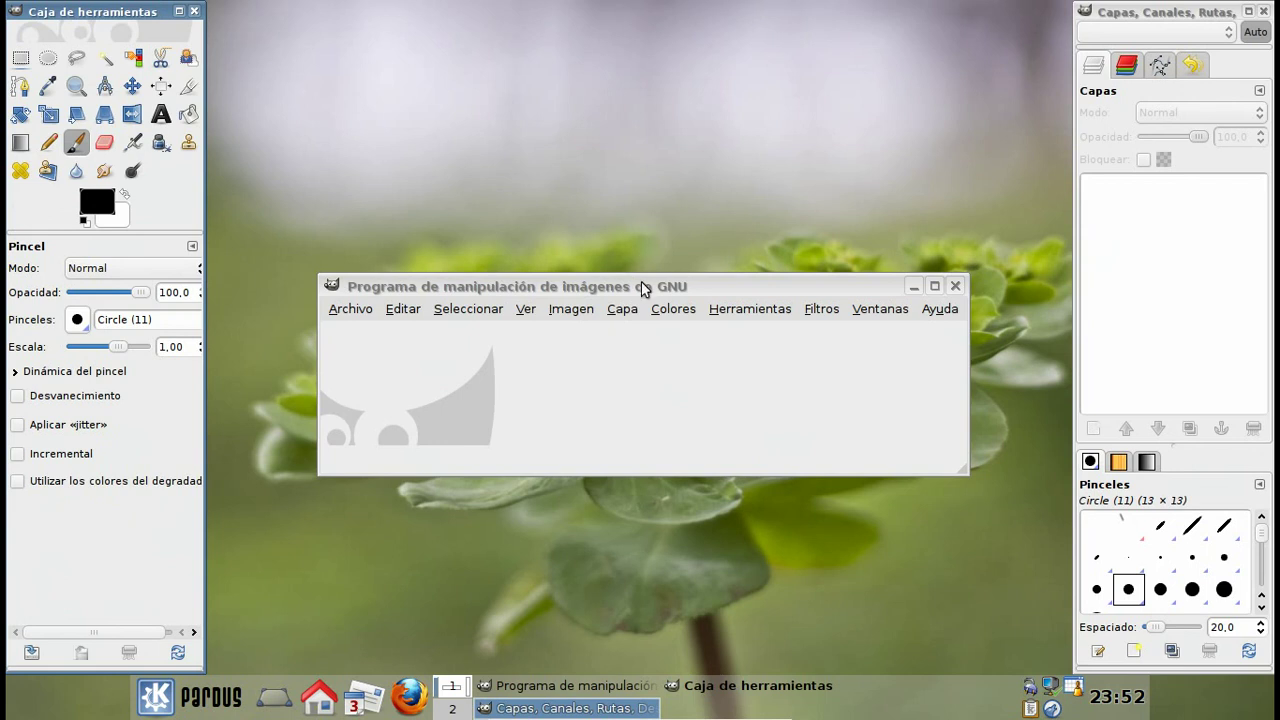
drag(641, 285, 578, 110)
click(870, 136)
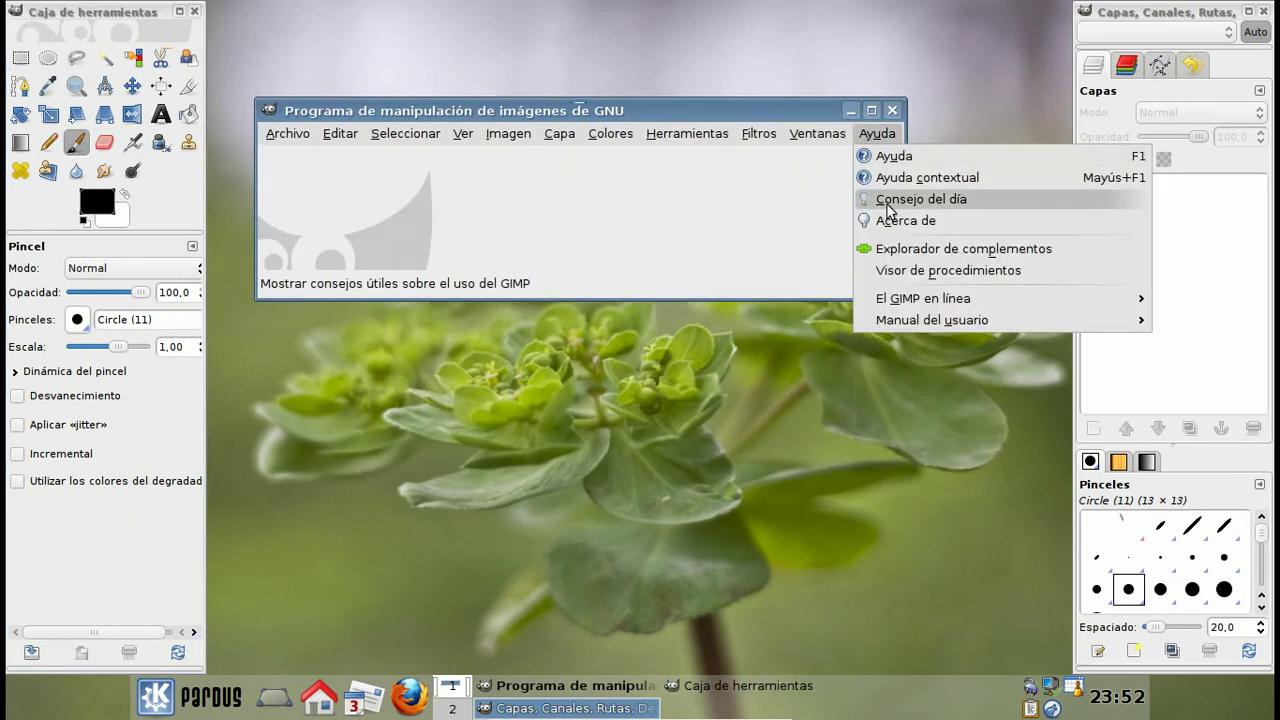
mouse_move(905, 305)
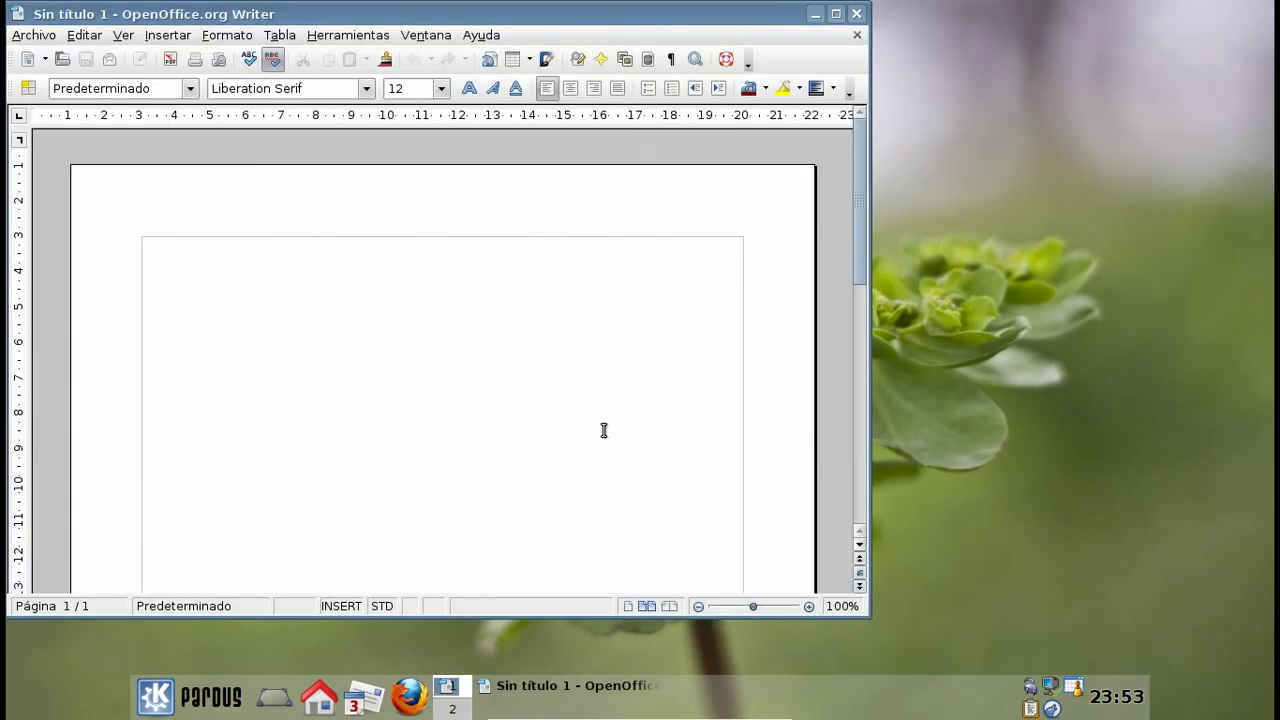
click(835, 14)
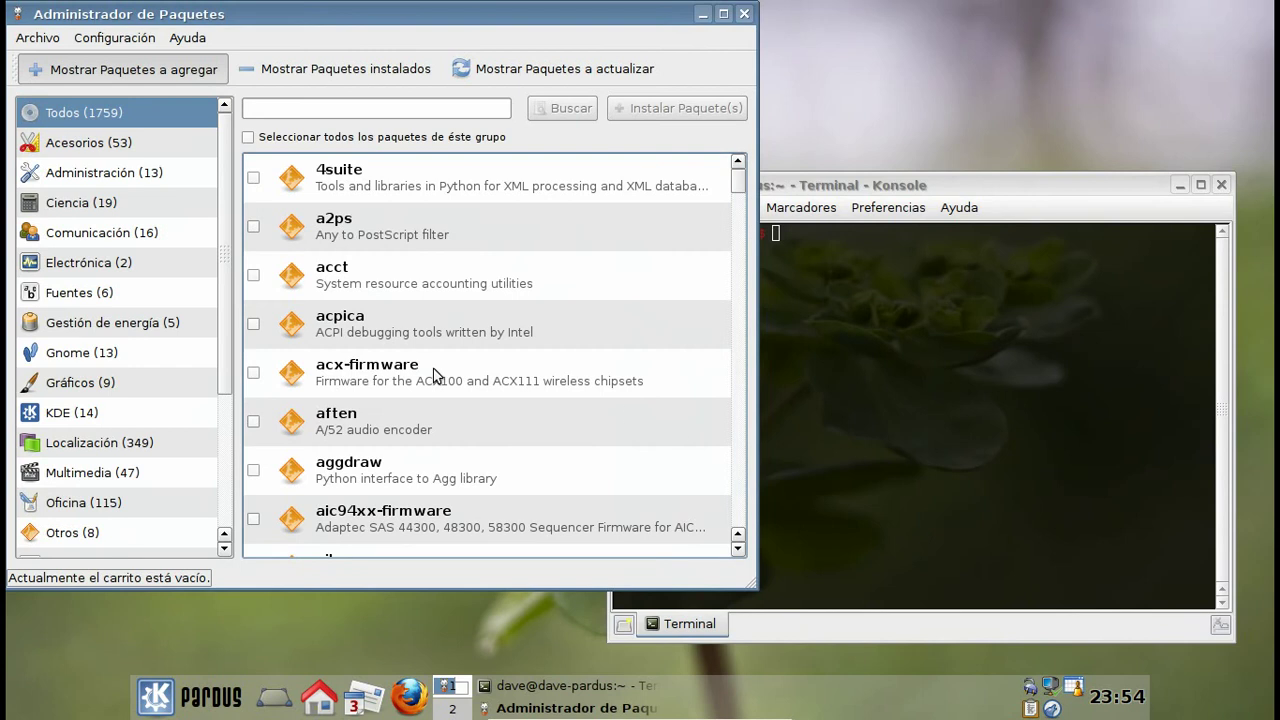
Step: Browse the Acesorios, Ciencia and Gráficos package lists in Administrador de Paquetes
click(110, 142)
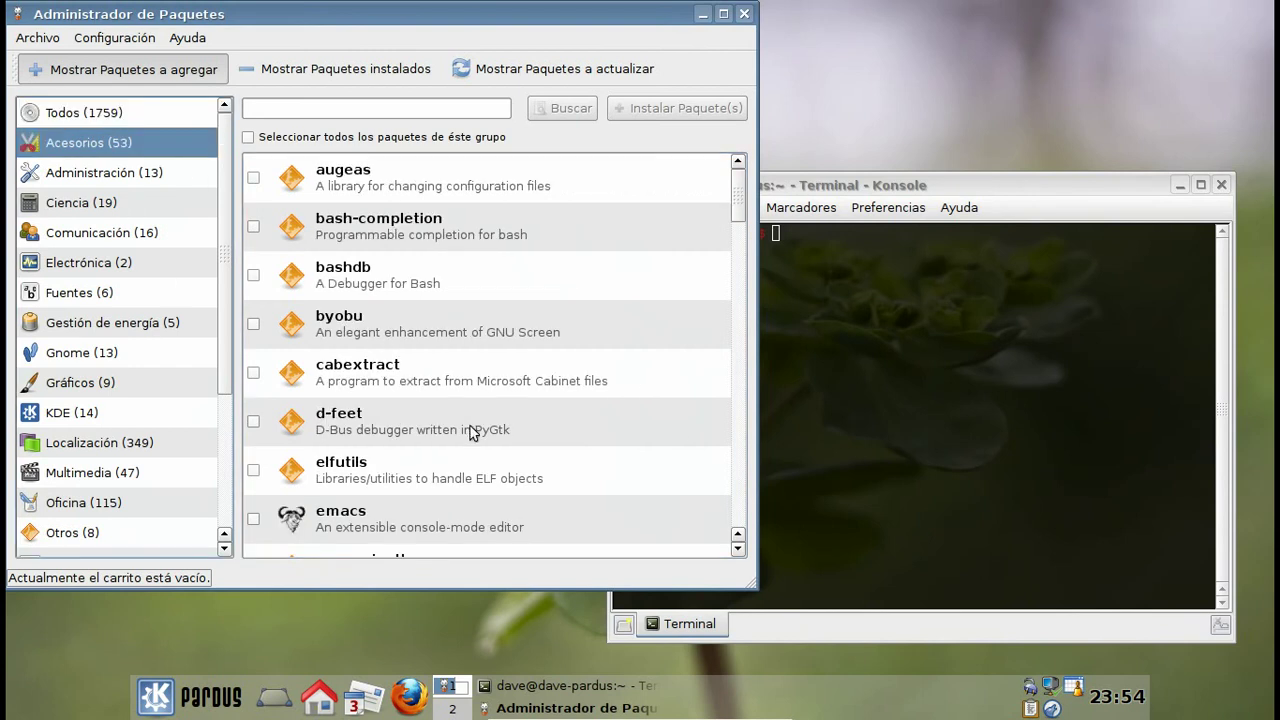
scroll(472, 431, down, 8)
scroll(472, 428, down, 2)
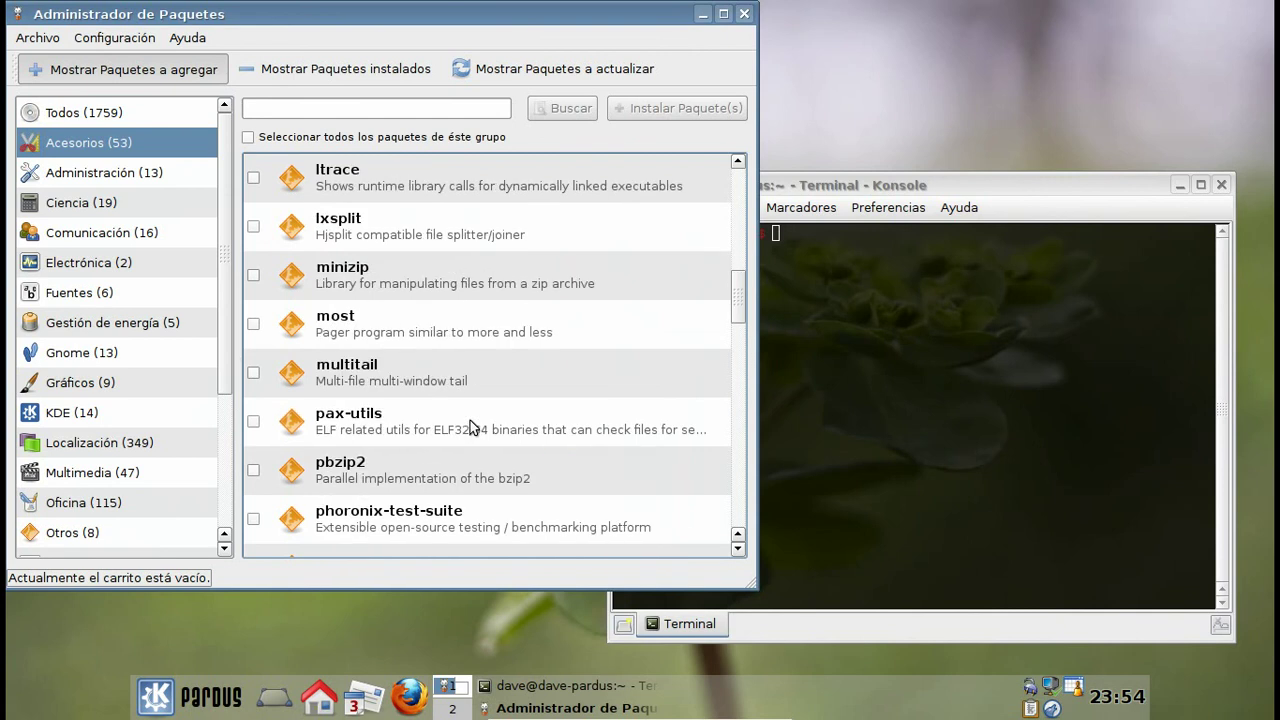
click(110, 205)
scroll(507, 344, down, 5)
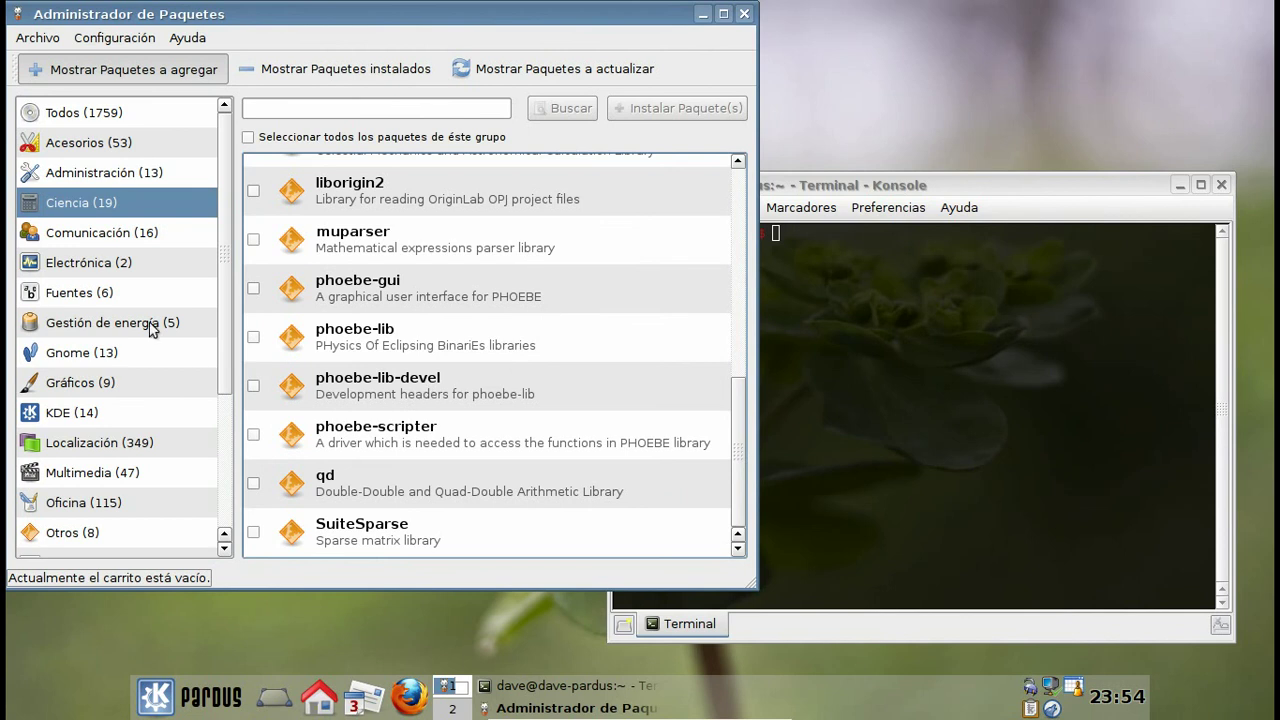
click(94, 384)
scroll(541, 397, down, 1)
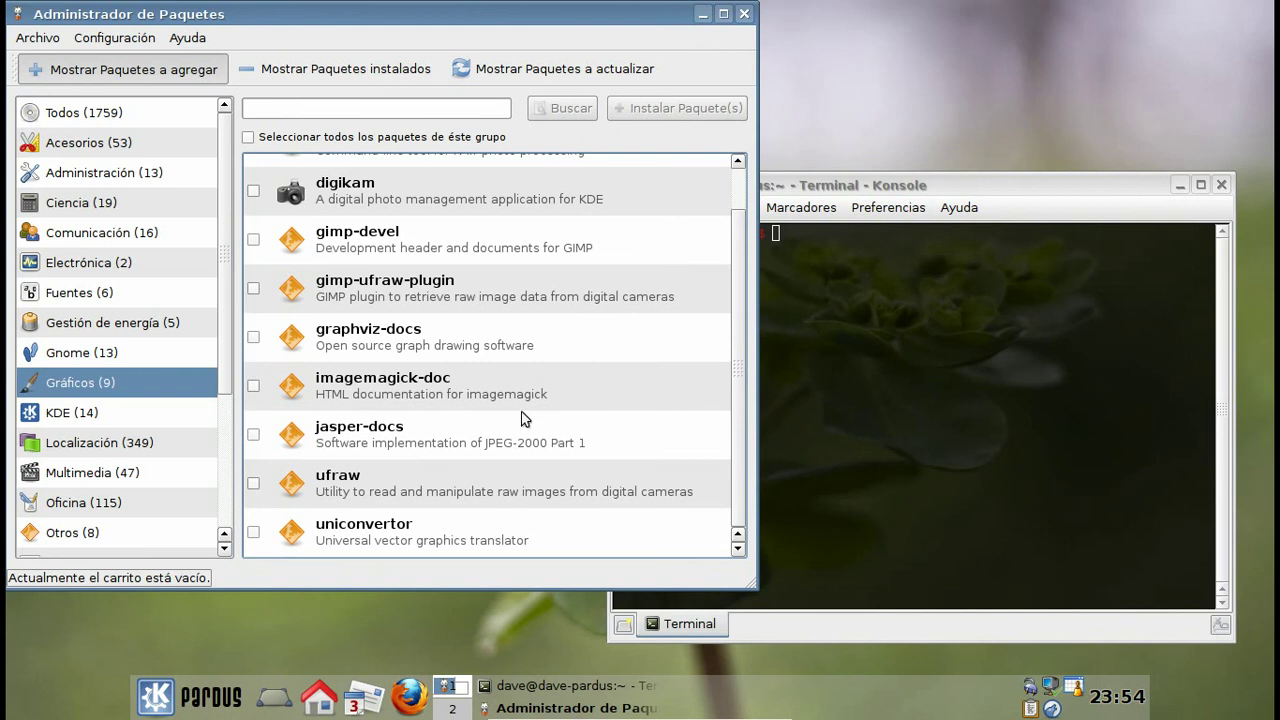
Step: Browse the KDE, Multimedia and Oficina packages, then close the package manager and Konsole
click(133, 413)
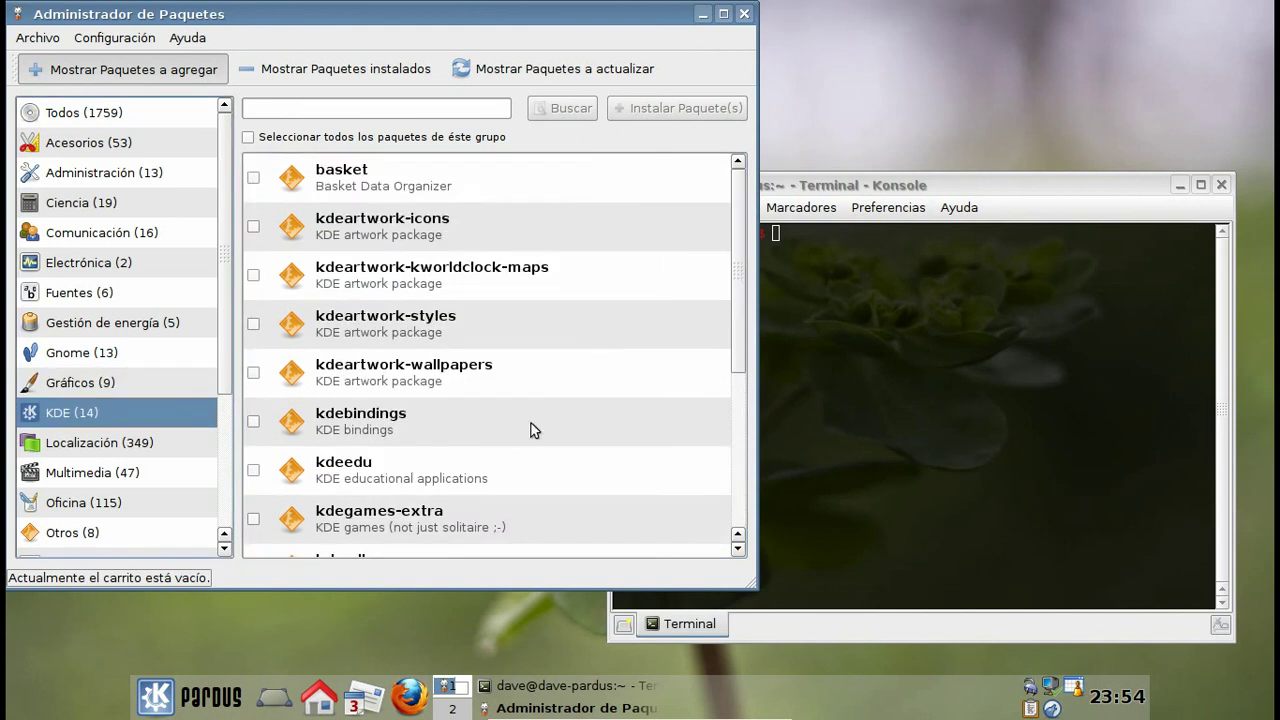
scroll(534, 430, down, 2)
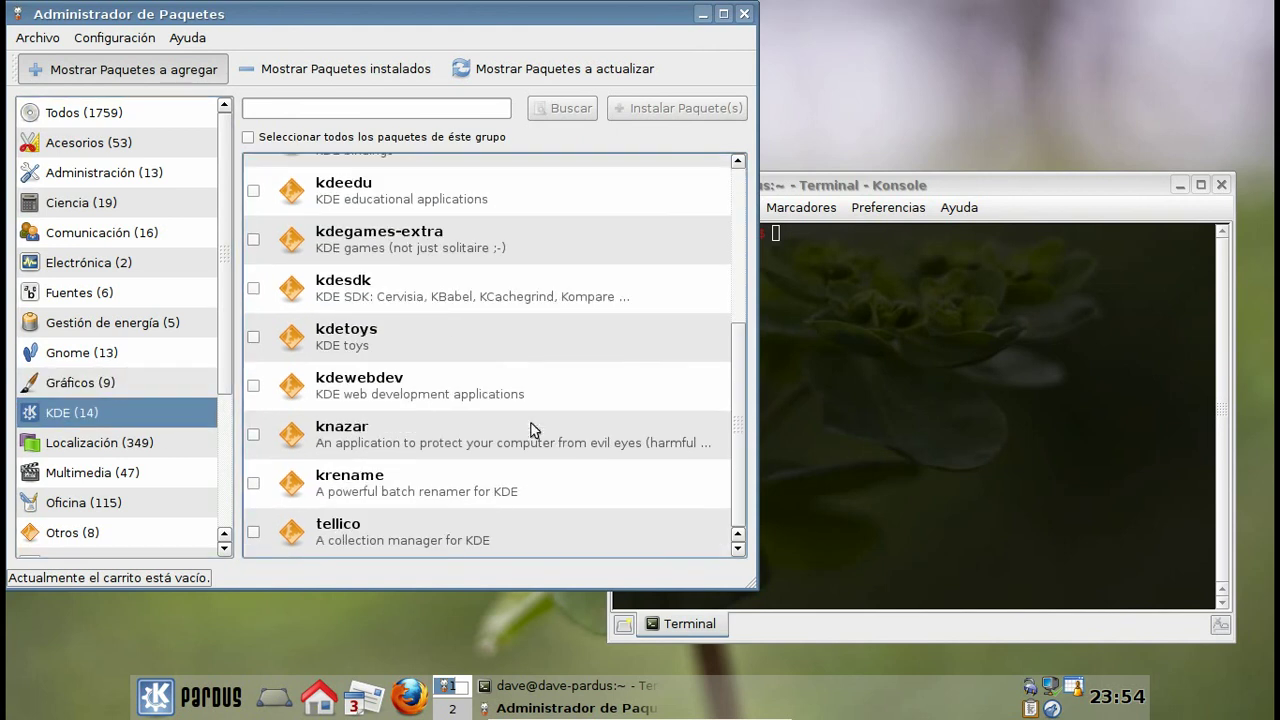
click(131, 473)
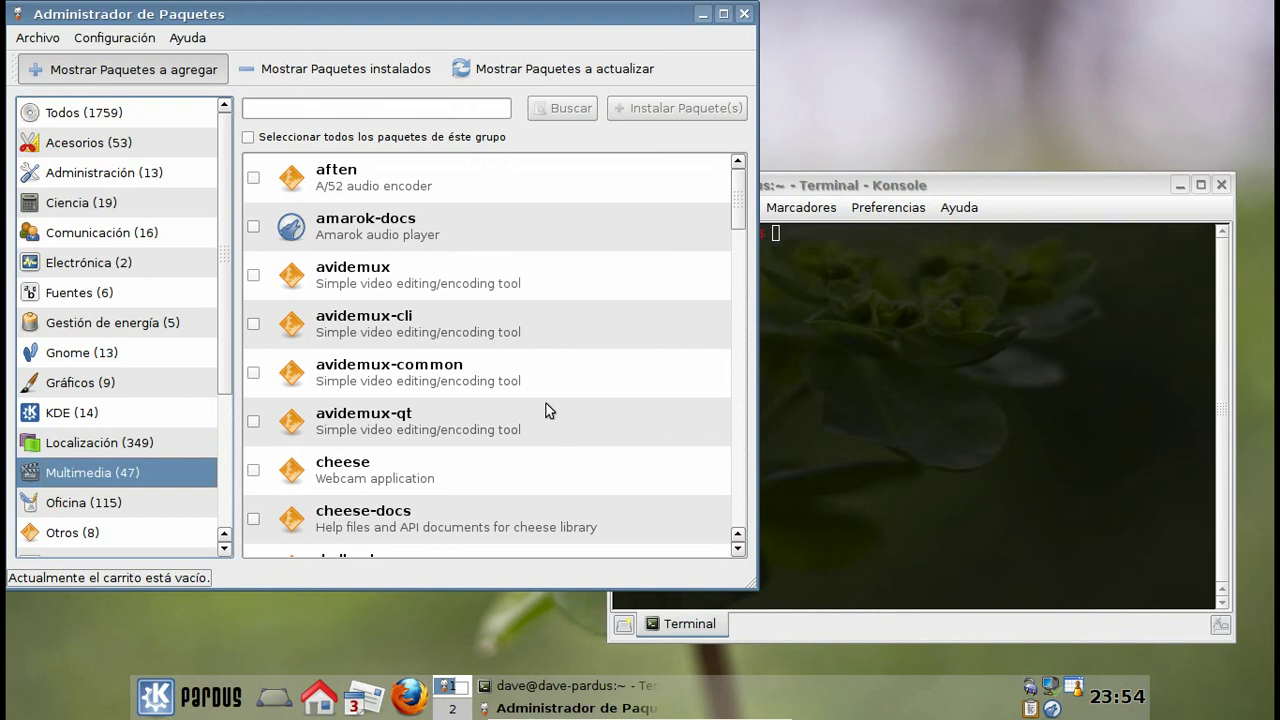
scroll(546, 410, down, 12)
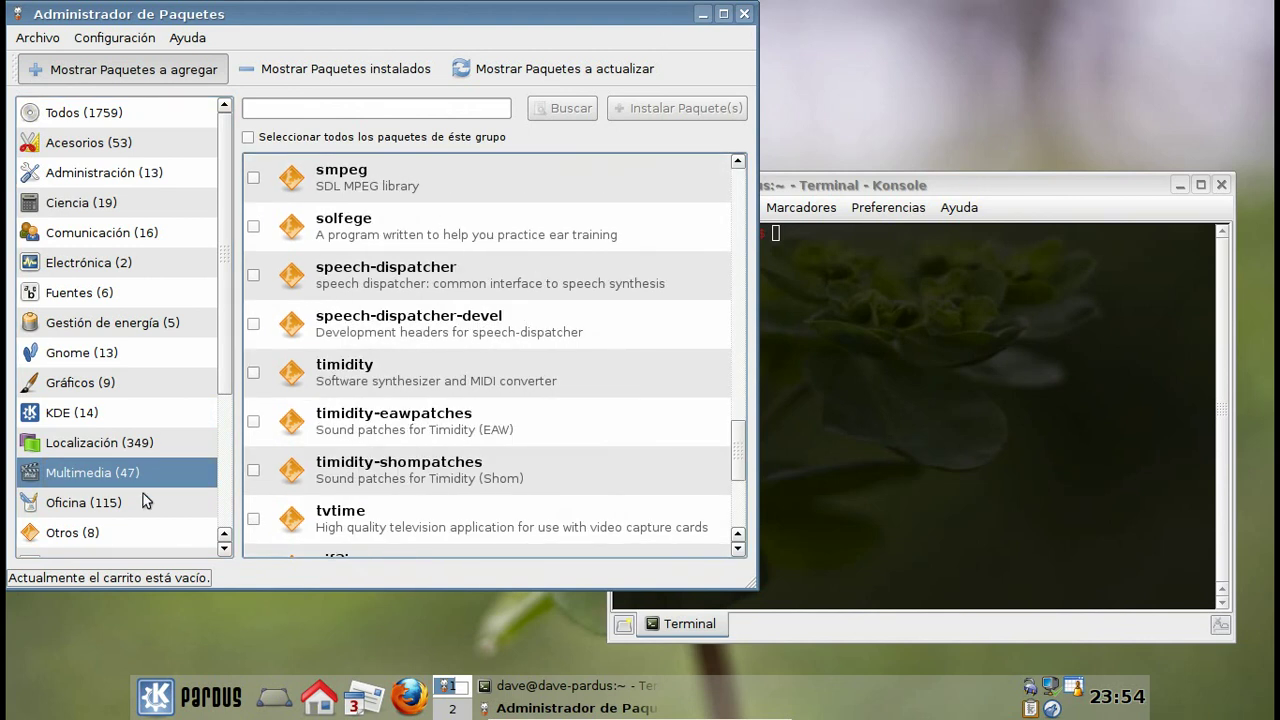
click(142, 504)
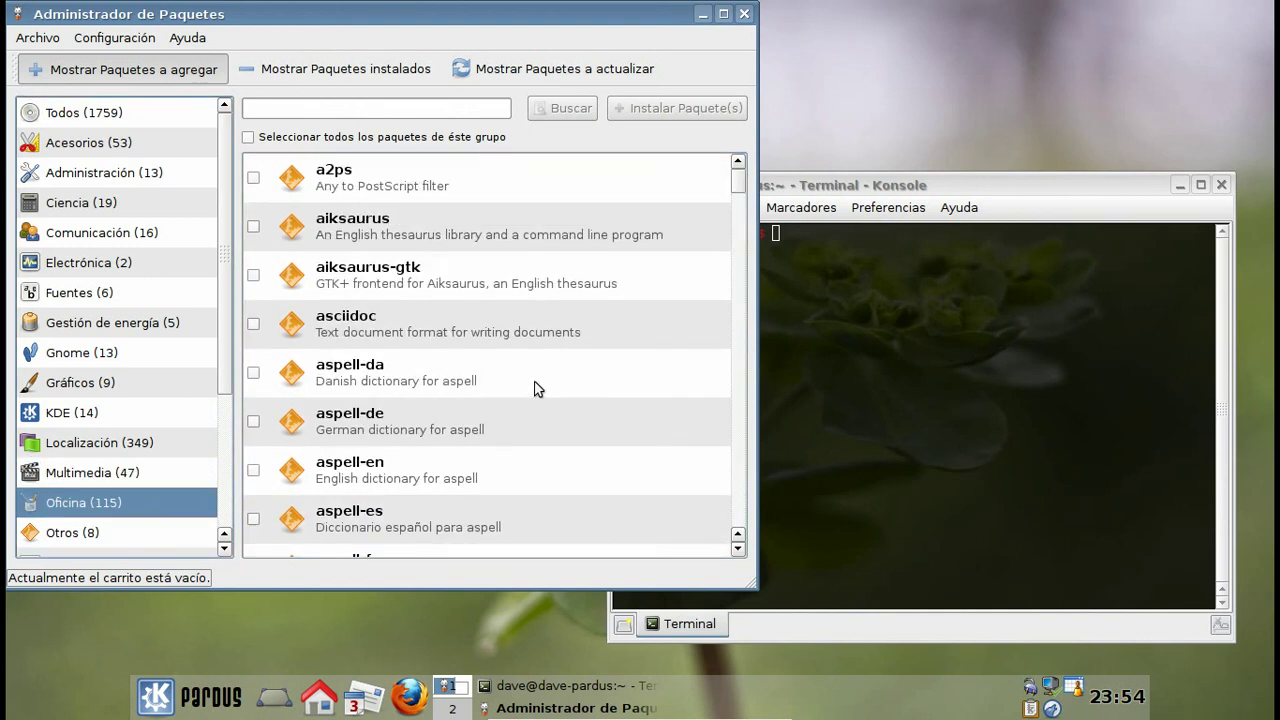
scroll(534, 390, down, 13)
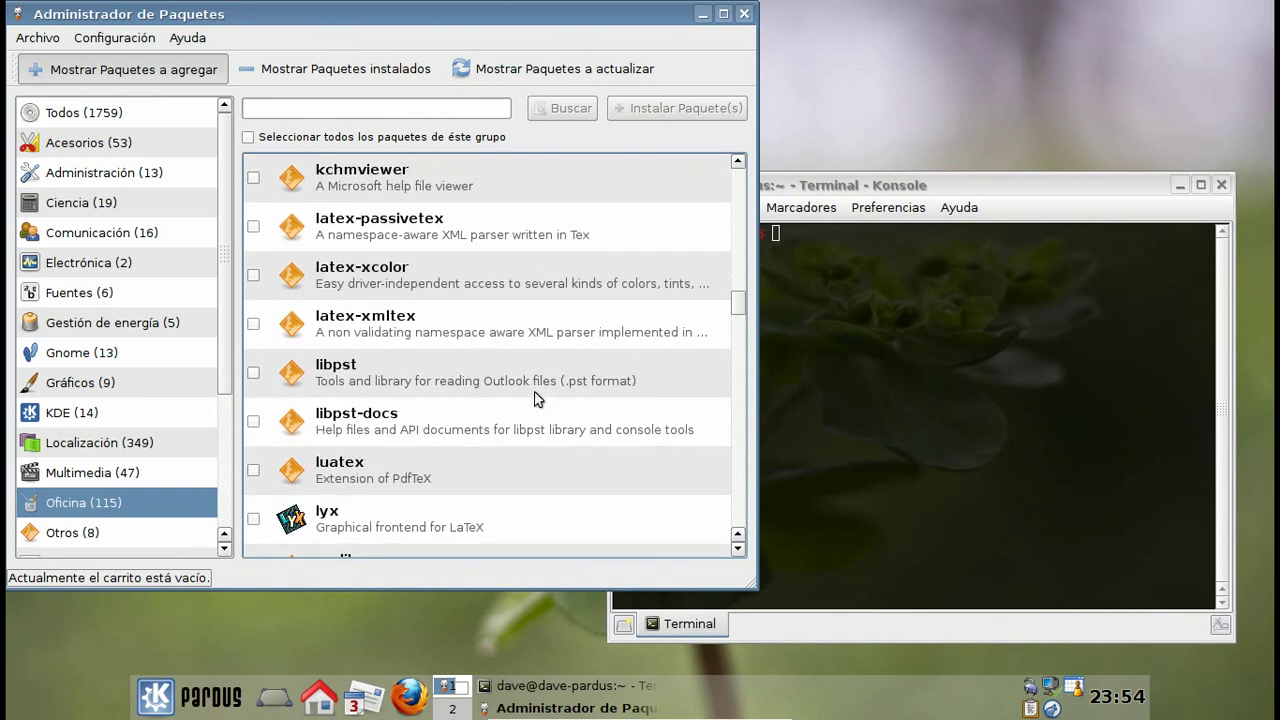
scroll(534, 398, down, 8)
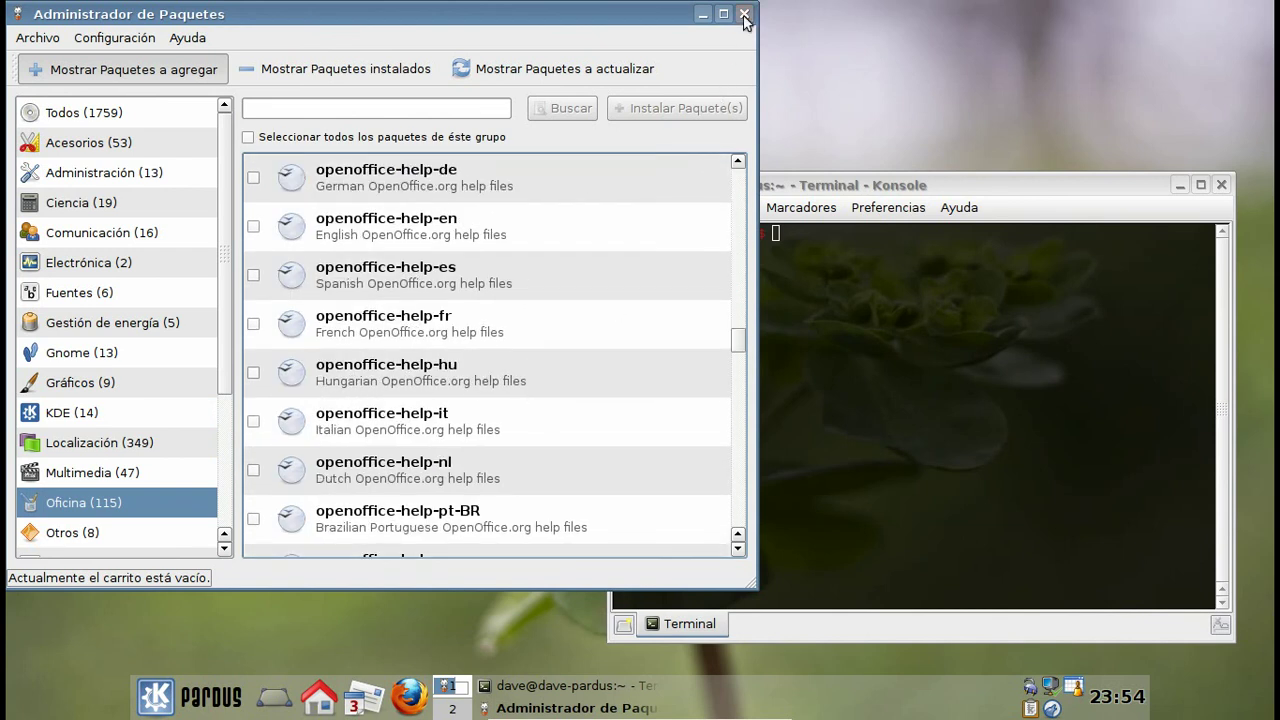
click(744, 14)
click(1220, 185)
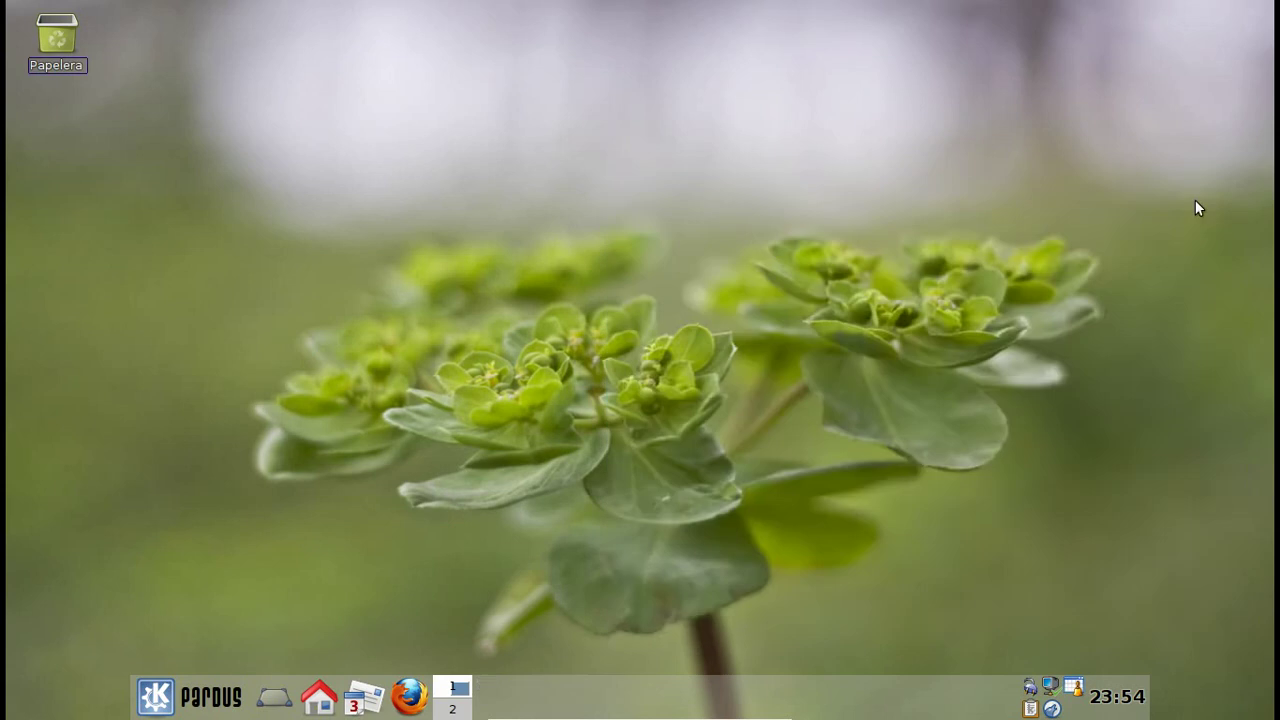